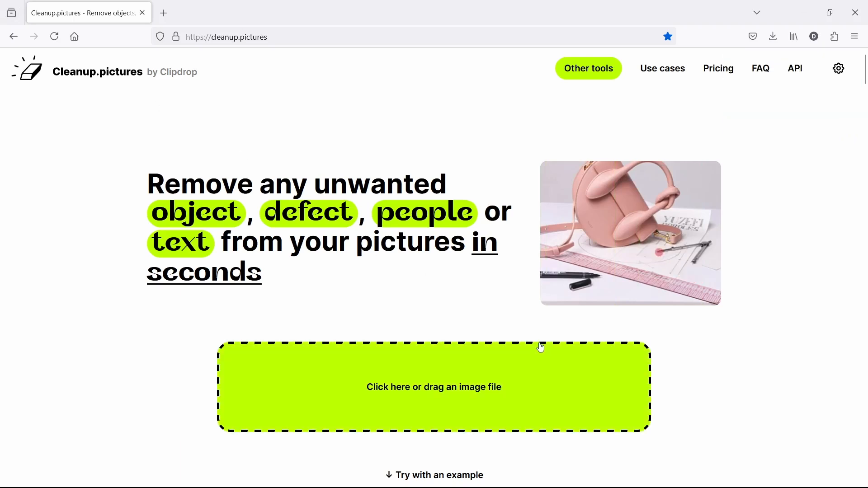
{"action": "scroll", "coordinate": [783, 215], "scroll_direction": "down", "scroll_amount": 2}
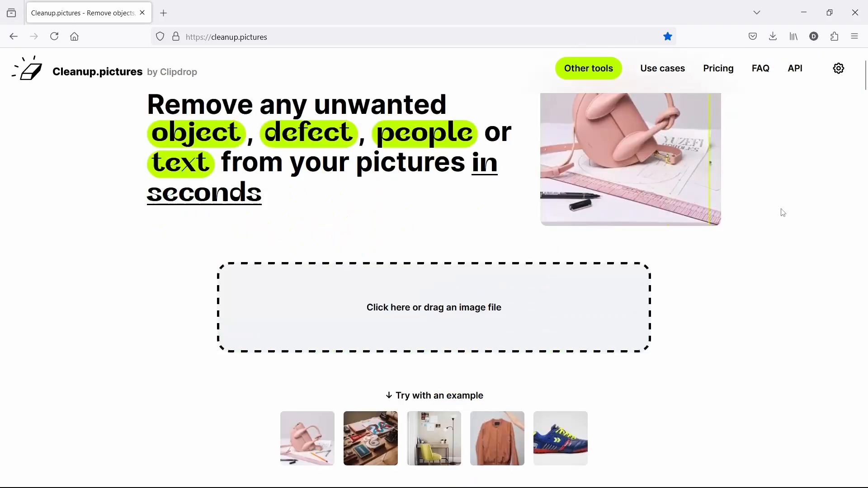
{"action": "left_click", "coordinate": [865, 122]}
{"action": "mouse_move", "coordinate": [866, 122]}
{"action": "left_mouse_down"}
{"action": "mouse_move", "coordinate": [865, 334]}
{"action": "mouse_move", "coordinate": [864, 76]}
{"action": "left_mouse_up"}
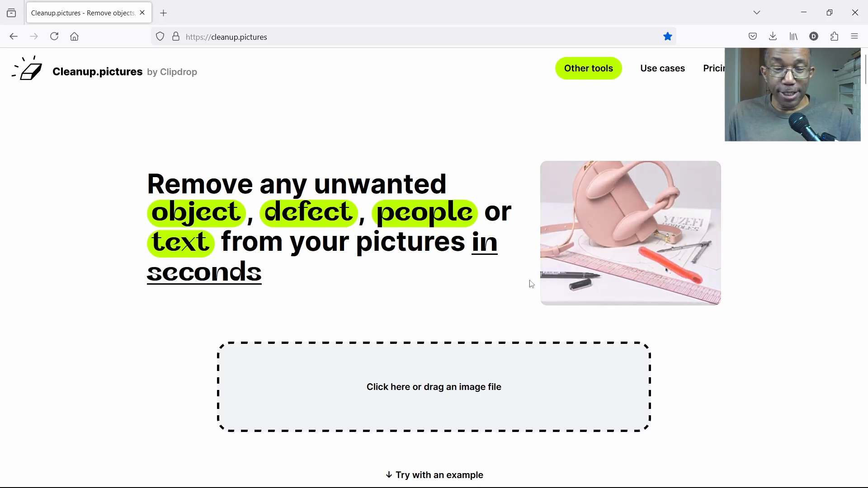
Upload the snowy portrait of the woman in a scarf from the Remove Objects - CLEANUP.PICTURES folder and continue with the SD version.
{"action": "left_click", "coordinate": [475, 364]}
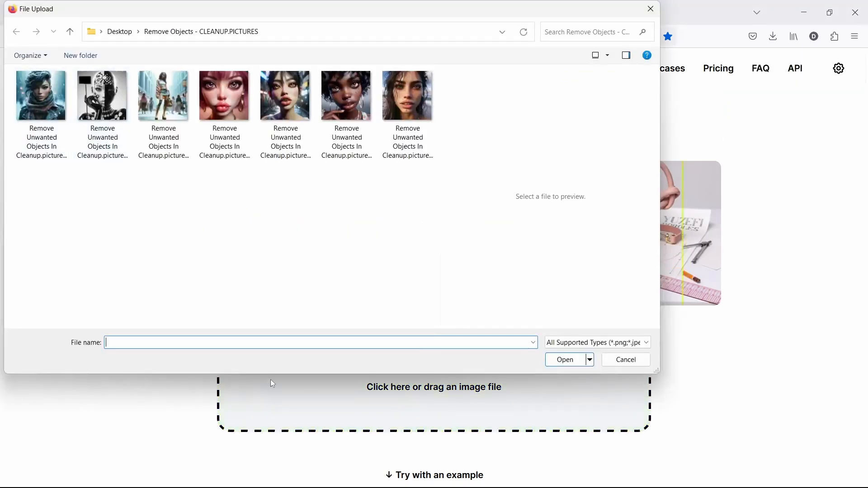
{"action": "left_click", "coordinate": [40, 104]}
{"action": "left_click", "coordinate": [565, 361]}
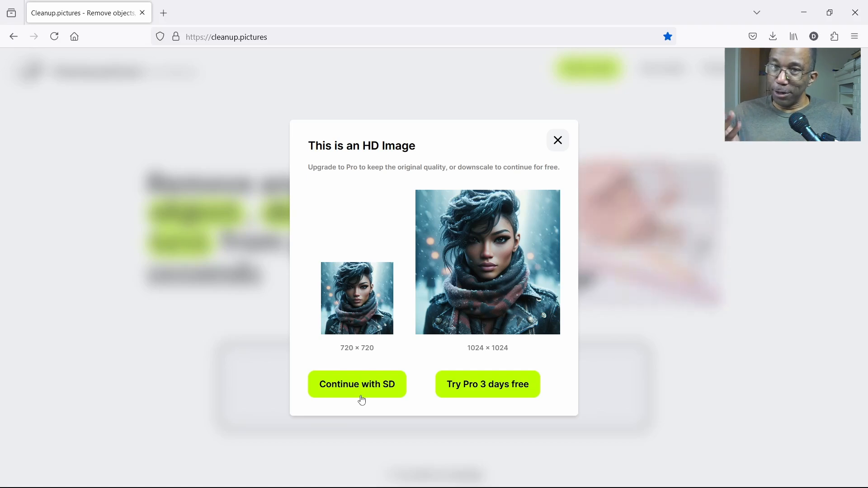
{"action": "left_click", "coordinate": [361, 396]}
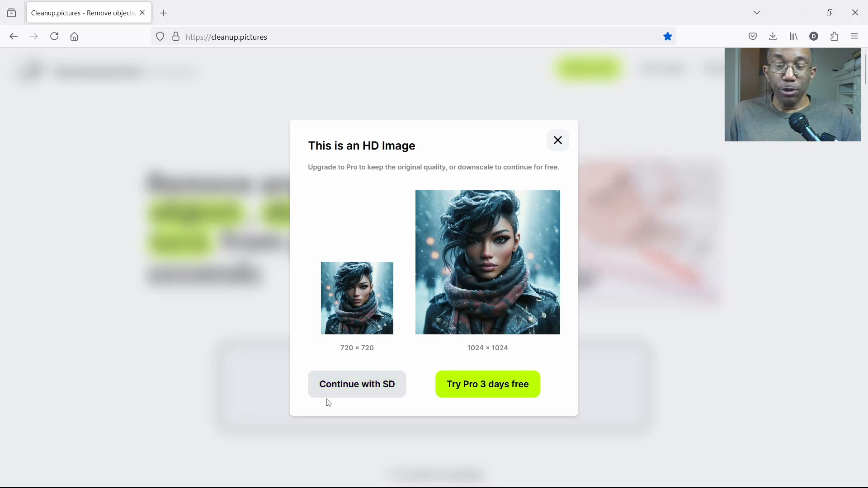
{"action": "left_click", "coordinate": [365, 388]}
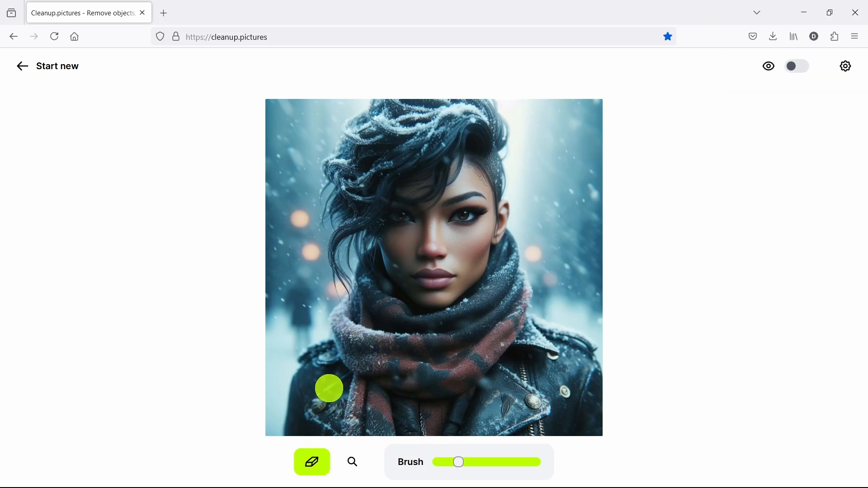
Erase the blurred background figure and the small background blemishes on both sides of the scarf.
{"action": "mouse_move", "coordinate": [299, 284]}
{"action": "left_mouse_down"}
{"action": "mouse_move", "coordinate": [295, 342]}
{"action": "mouse_move", "coordinate": [303, 283]}
{"action": "left_mouse_up"}
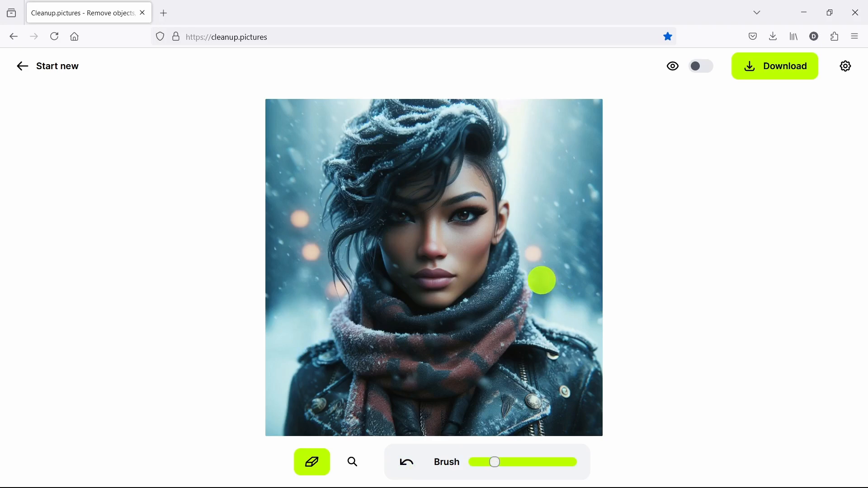
{"action": "left_click_drag", "start_coordinate": [544, 304], "coordinate": [555, 313]}
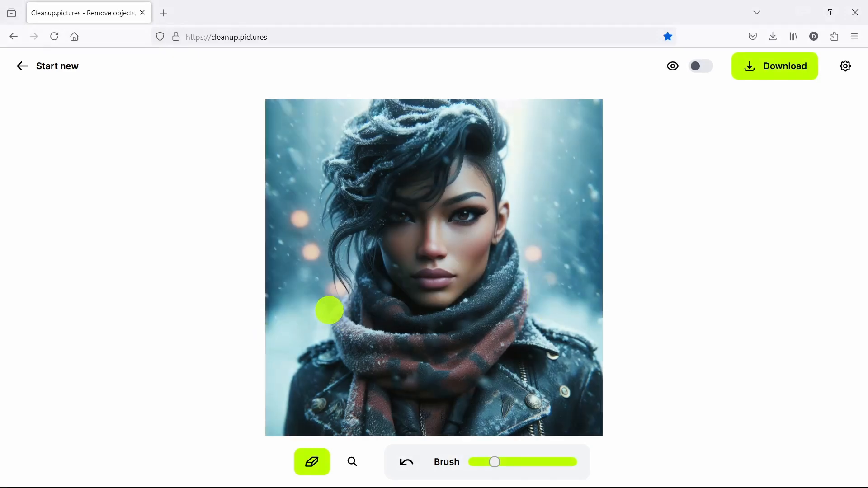
{"action": "left_click", "coordinate": [322, 310]}
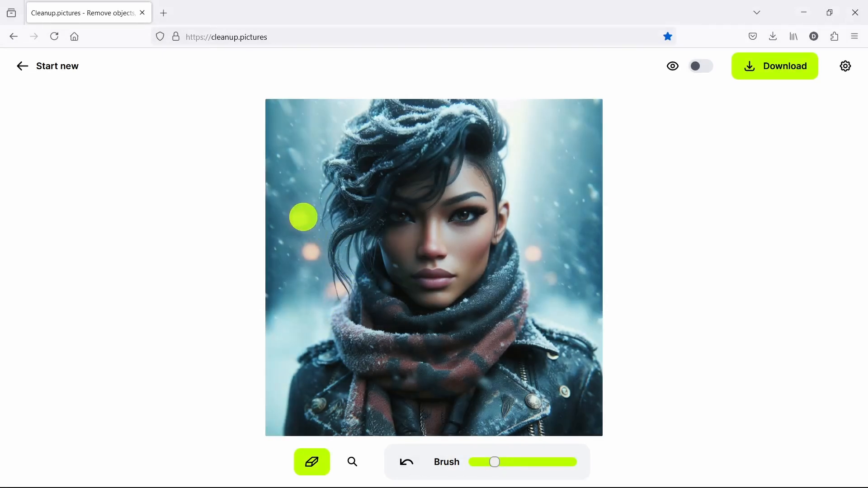
Erase the orange and reddish light spots in the background on both sides of the woman's face.
{"action": "left_click_drag", "start_coordinate": [300, 218], "coordinate": [311, 255]}
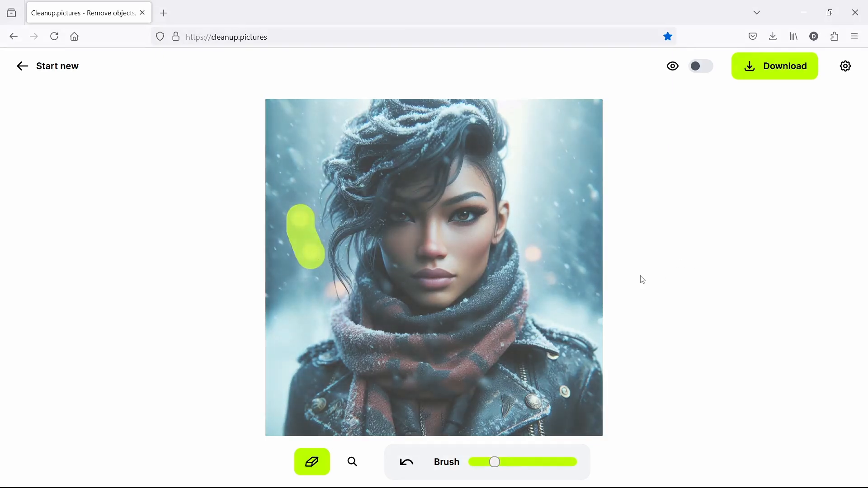
{"action": "left_click", "coordinate": [333, 288]}
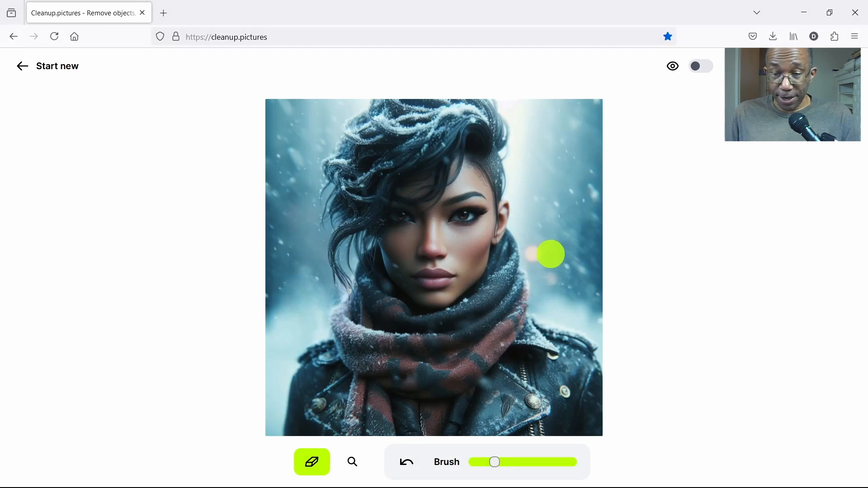
{"action": "left_click_drag", "start_coordinate": [533, 250], "coordinate": [537, 263]}
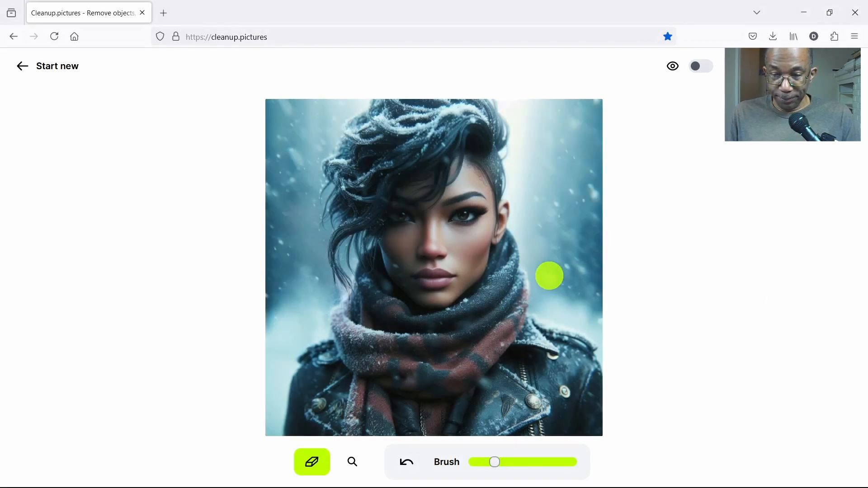
{"action": "left_click_drag", "start_coordinate": [549, 276], "coordinate": [550, 285]}
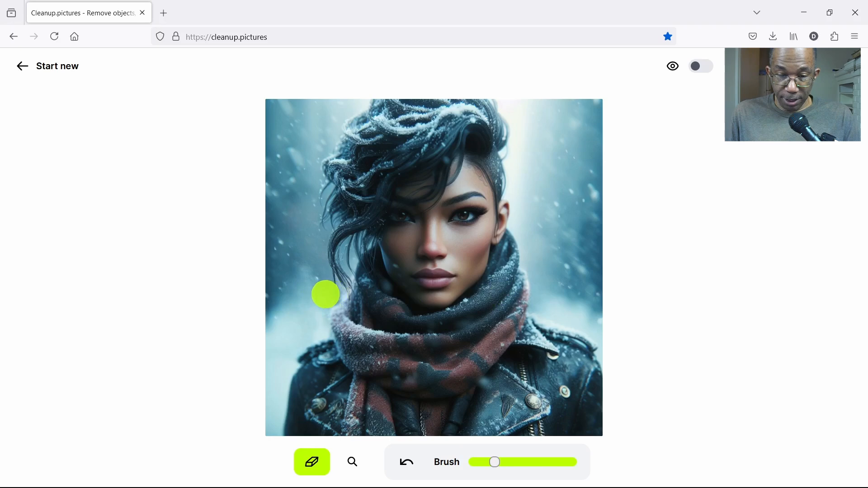
Reduce the brush size and erase the leaf-shaped emblem beside the round button on the jacket lapel.
{"action": "left_click_drag", "start_coordinate": [495, 462], "coordinate": [485, 462]}
{"action": "left_click", "coordinate": [354, 461]}
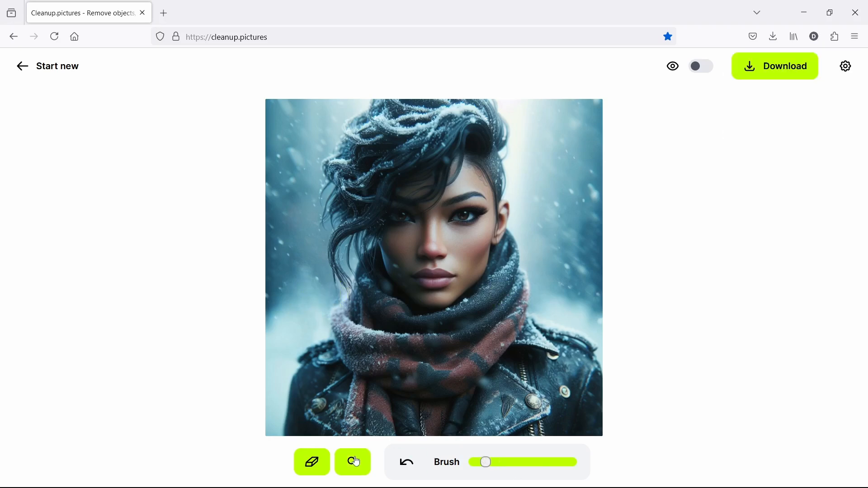
{"action": "left_click", "coordinate": [352, 464]}
{"action": "scroll", "coordinate": [488, 402], "scroll_direction": "up", "scroll_amount": 1}
{"action": "left_click_drag", "start_coordinate": [443, 466], "coordinate": [449, 463]}
{"action": "left_click", "coordinate": [312, 462]}
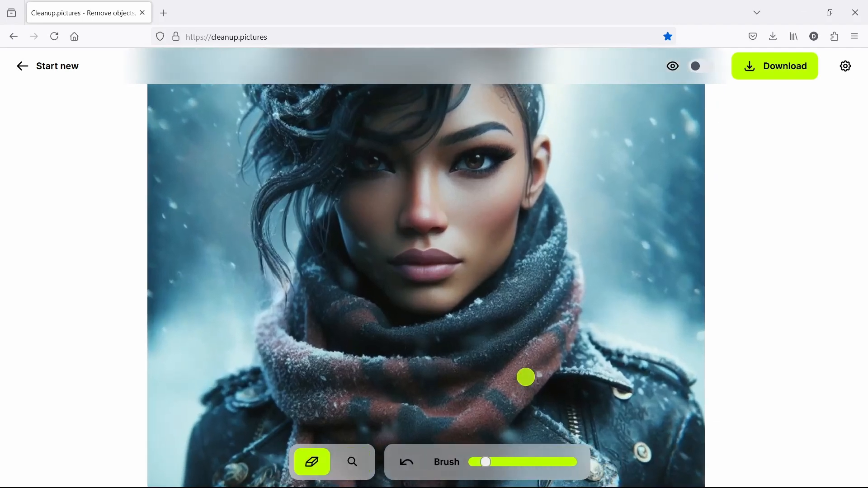
{"action": "key", "text": "space"}
{"action": "left_click_drag", "start_coordinate": [514, 379], "coordinate": [477, 250]}
{"action": "left_click_drag", "start_coordinate": [534, 358], "coordinate": [526, 327]}
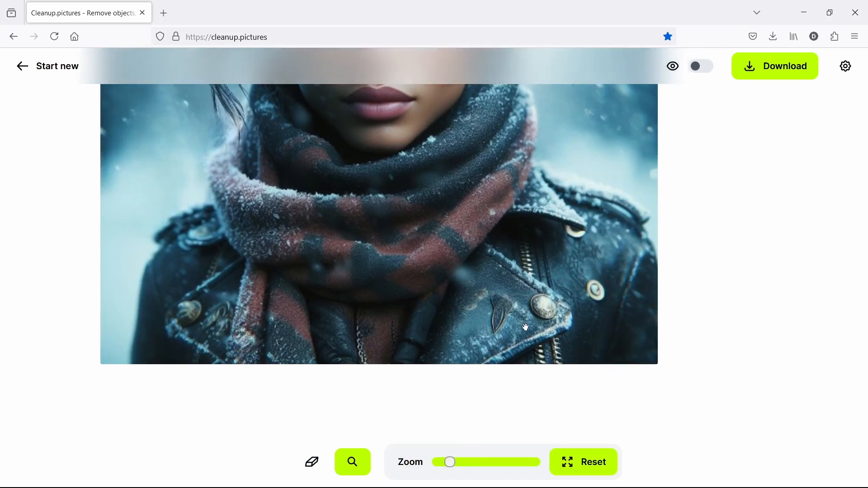
{"action": "key", "text": "space"}
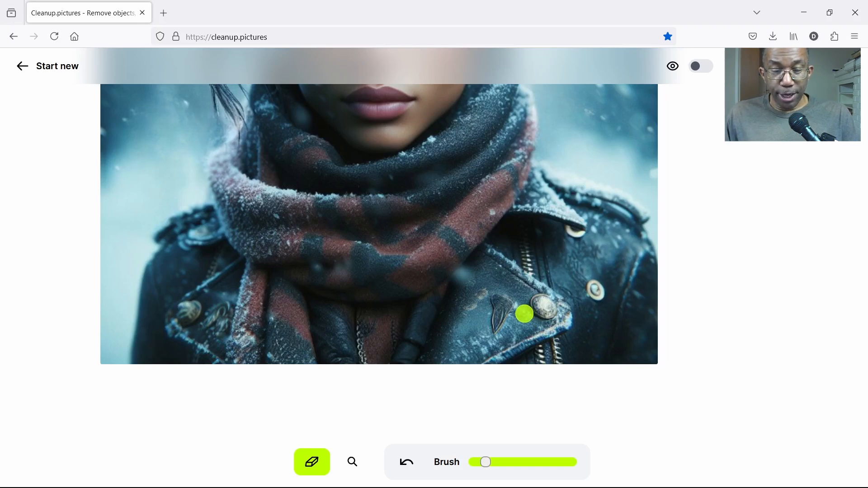
{"action": "key", "text": "space"}
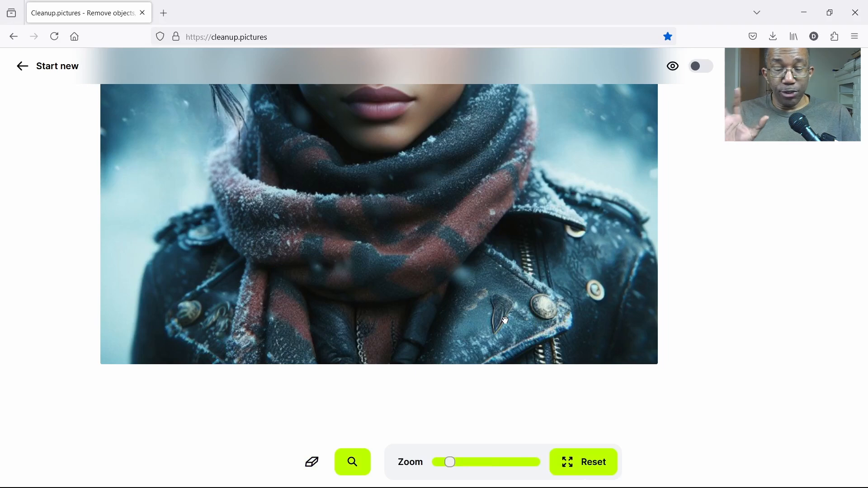
{"action": "key", "text": "space"}
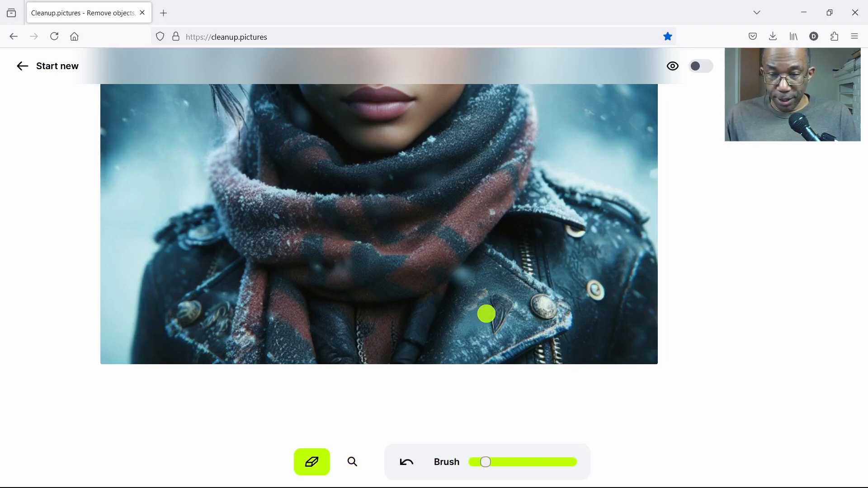
{"action": "key", "text": "space"}
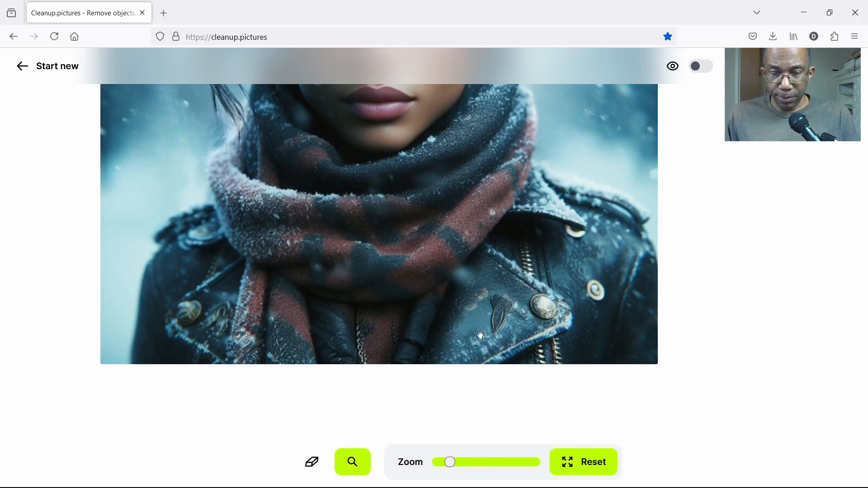
{"action": "left_click_drag", "start_coordinate": [453, 461], "coordinate": [465, 462]}
{"action": "key", "text": "space"}
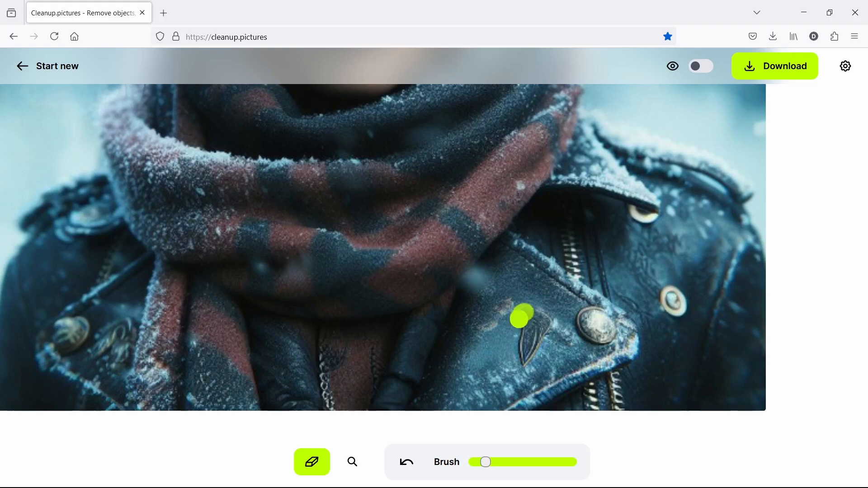
{"action": "left_click_drag", "start_coordinate": [540, 341], "coordinate": [538, 316]}
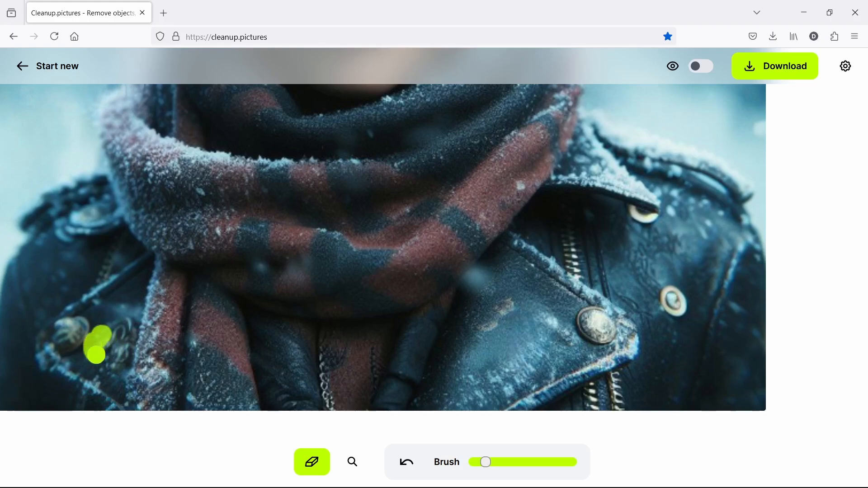
Erase the emblem beside the button on the opposite lapel and reset the zoom to show the whole picture.
{"action": "mouse_move", "coordinate": [127, 358]}
{"action": "left_mouse_down"}
{"action": "mouse_move", "coordinate": [116, 336]}
{"action": "mouse_move", "coordinate": [111, 367]}
{"action": "left_mouse_up"}
{"action": "scroll", "coordinate": [522, 361], "scroll_direction": "down", "scroll_amount": 3}
{"action": "left_click", "coordinate": [352, 461]}
{"action": "left_click", "coordinate": [602, 467]}
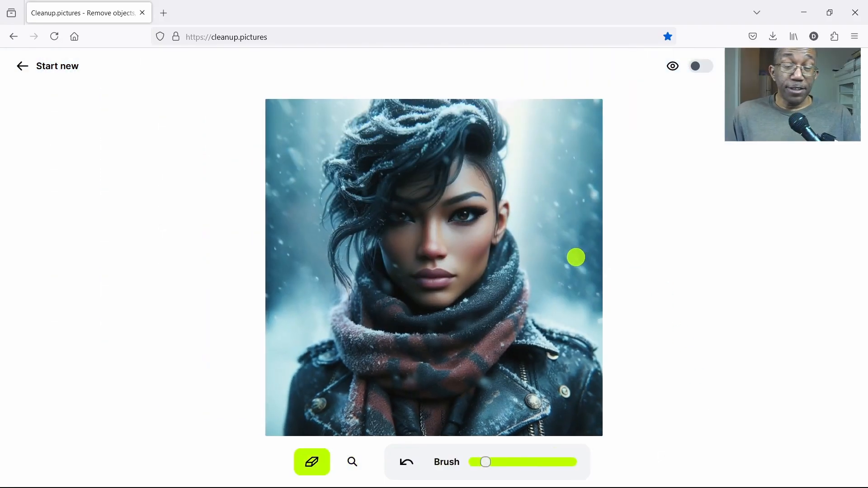
Compare the cleaned portrait with the original and download the cleaned image.
{"action": "left_click", "coordinate": [674, 69]}
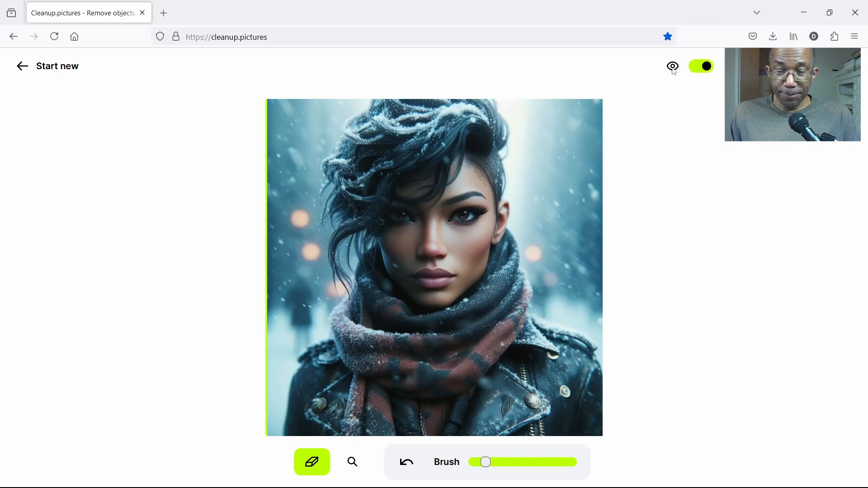
{"action": "left_click", "coordinate": [674, 70]}
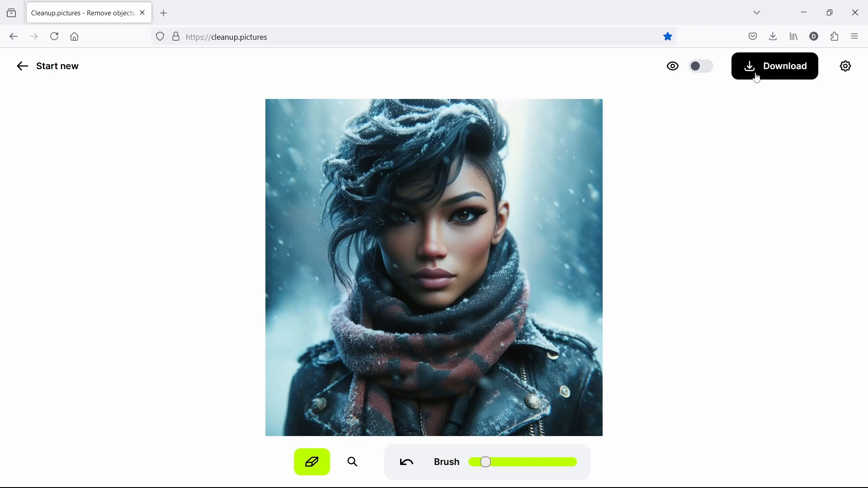
{"action": "left_click", "coordinate": [786, 72]}
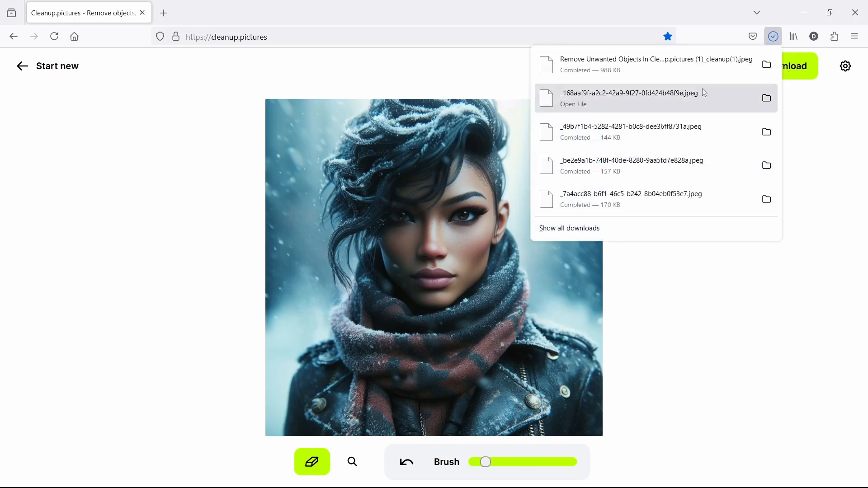
Start a new image, upload "Remove Unwanted Objects In Cleanup.pictures (1).png" and continue with the SD version.
{"action": "left_click", "coordinate": [51, 72]}
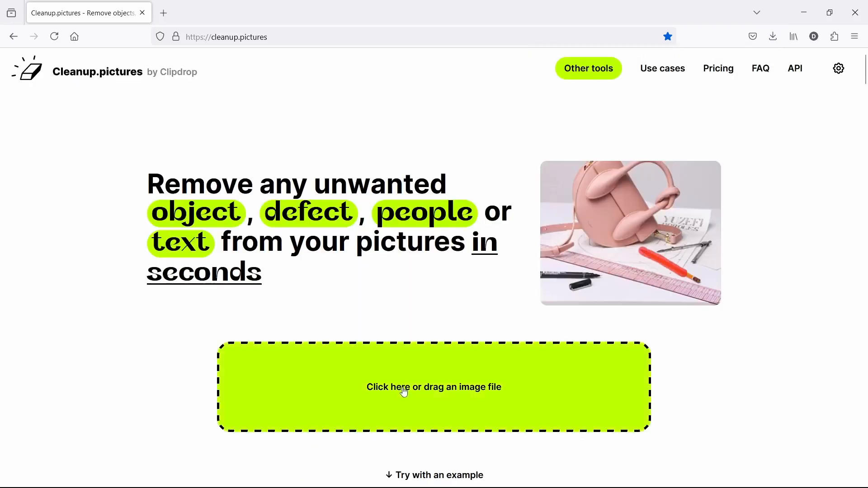
{"action": "left_click", "coordinate": [408, 389]}
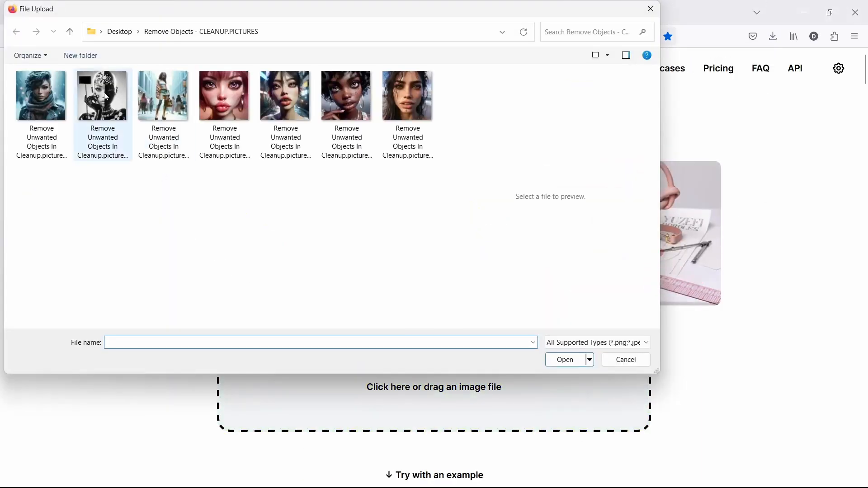
{"action": "left_click", "coordinate": [104, 98]}
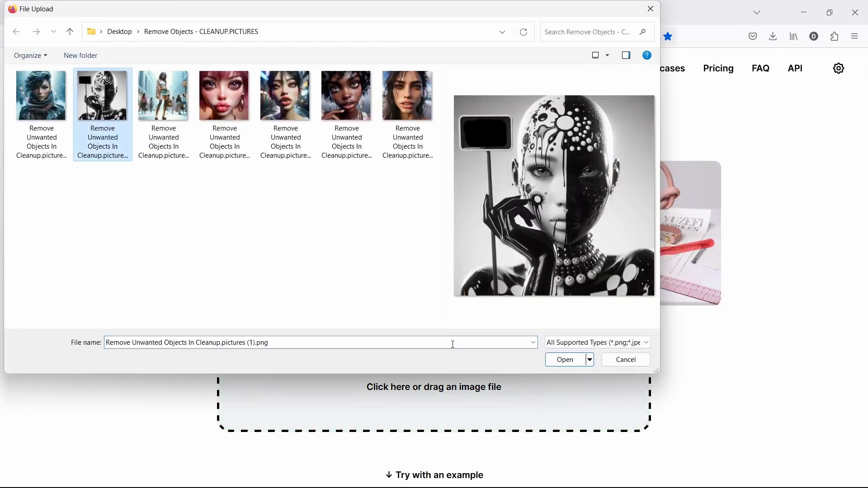
{"action": "left_click", "coordinate": [565, 361]}
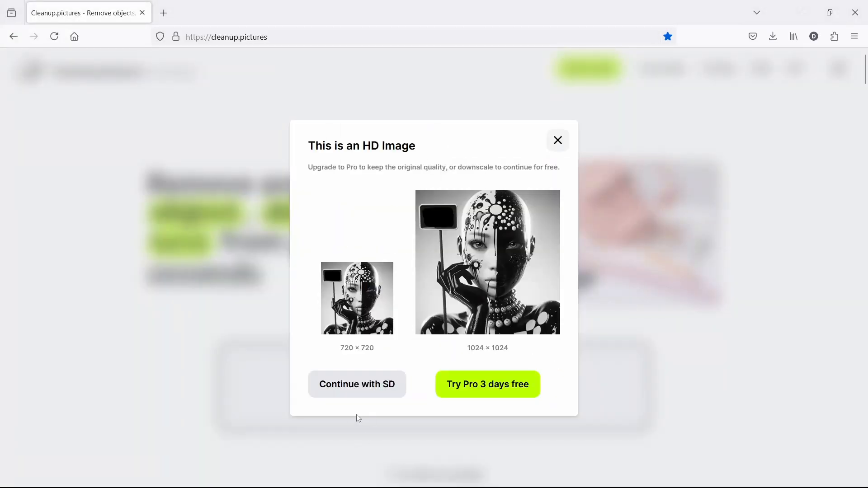
{"action": "left_click", "coordinate": [359, 390]}
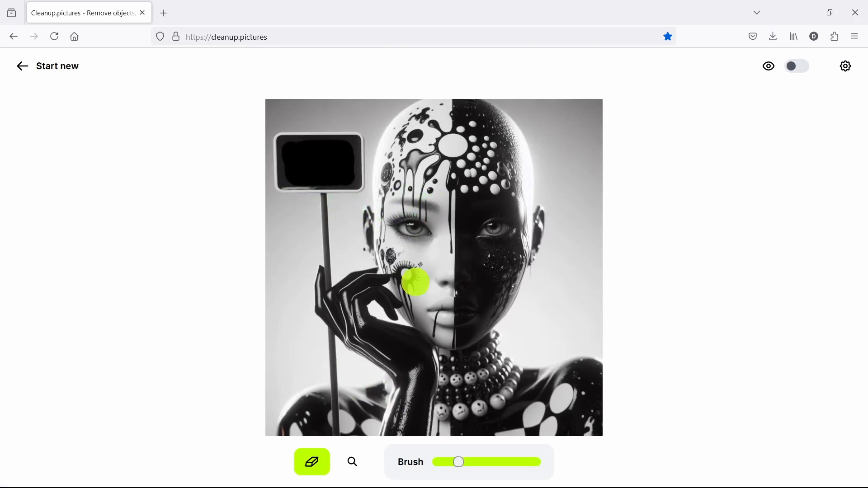
Erase the black sign and the upper part of its pole above the gloved hand.
{"action": "mouse_move", "coordinate": [283, 143]}
{"action": "left_mouse_down"}
{"action": "mouse_move", "coordinate": [281, 164]}
{"action": "mouse_move", "coordinate": [329, 188]}
{"action": "mouse_move", "coordinate": [345, 155]}
{"action": "left_mouse_up"}
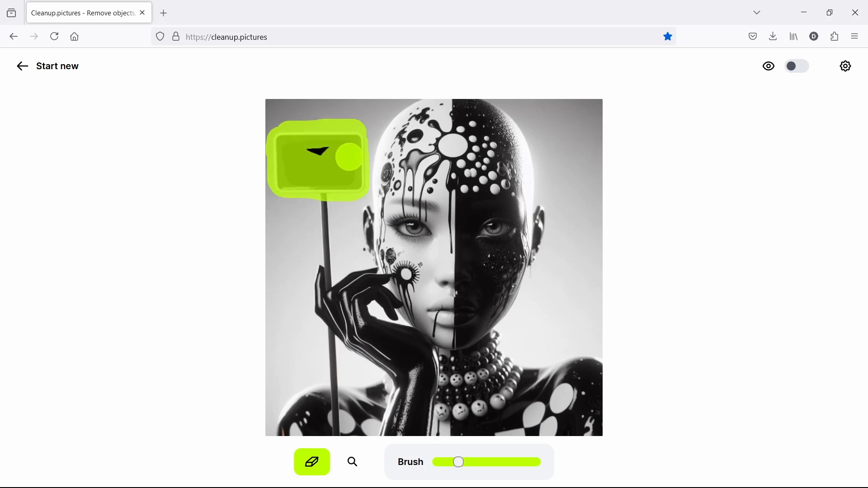
{"action": "left_click_drag", "start_coordinate": [326, 174], "coordinate": [329, 253]}
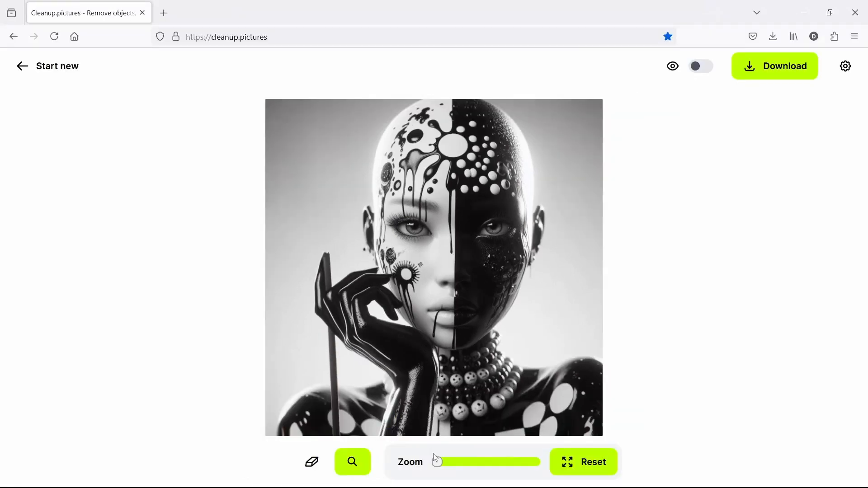
Erase the leftover end of the pole behind the raised fingertip of the gloved hand.
{"action": "left_click_drag", "start_coordinate": [435, 457], "coordinate": [464, 467]}
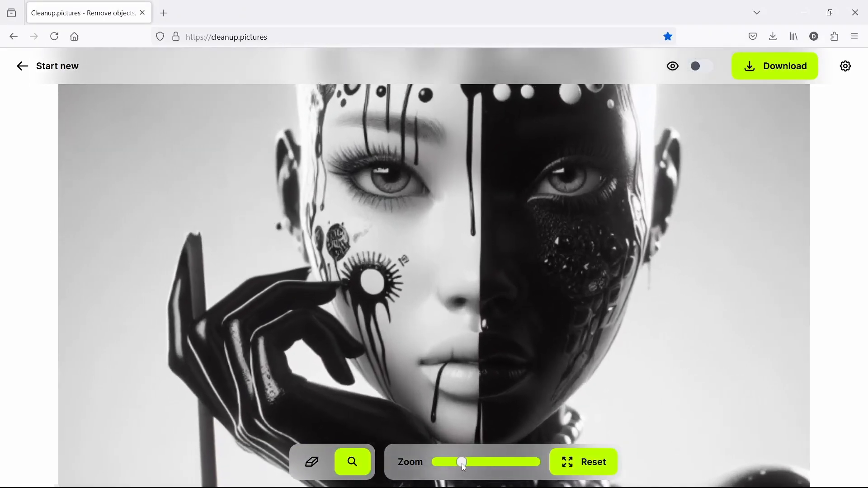
{"action": "left_click", "coordinate": [312, 462]}
{"action": "left_click_drag", "start_coordinate": [194, 240], "coordinate": [195, 312]}
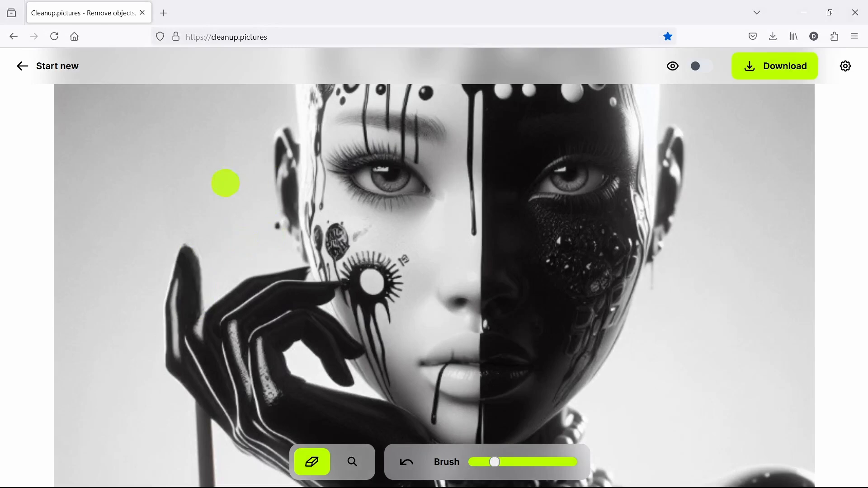
Erase the pole below the gloved hand down to the picture's lower edge and compare the result with the original.
{"action": "left_click", "coordinate": [352, 462]}
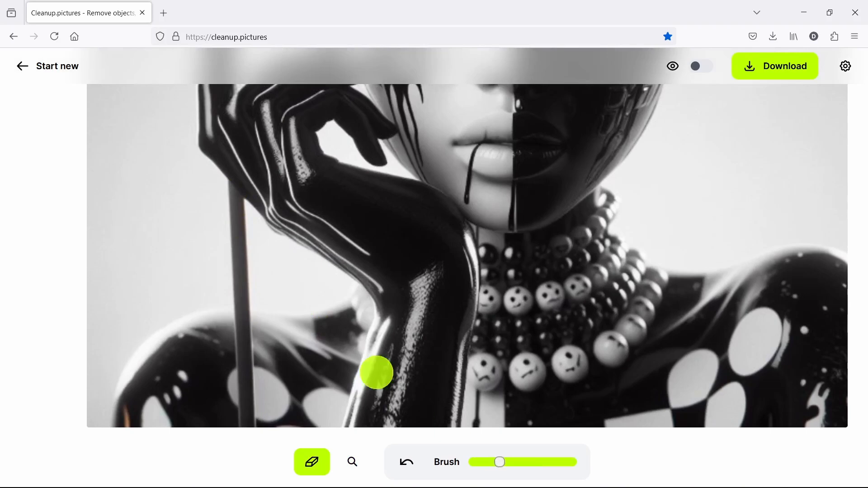
{"action": "left_click_drag", "start_coordinate": [232, 197], "coordinate": [248, 423]}
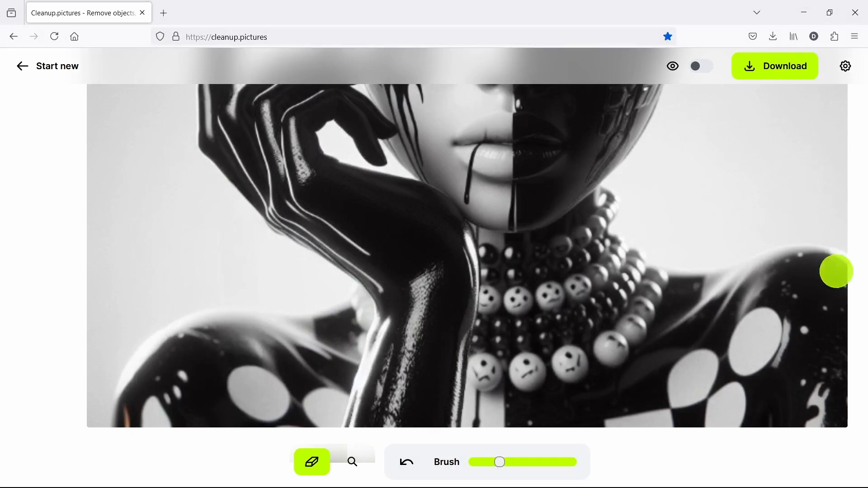
{"action": "left_click", "coordinate": [673, 68]}
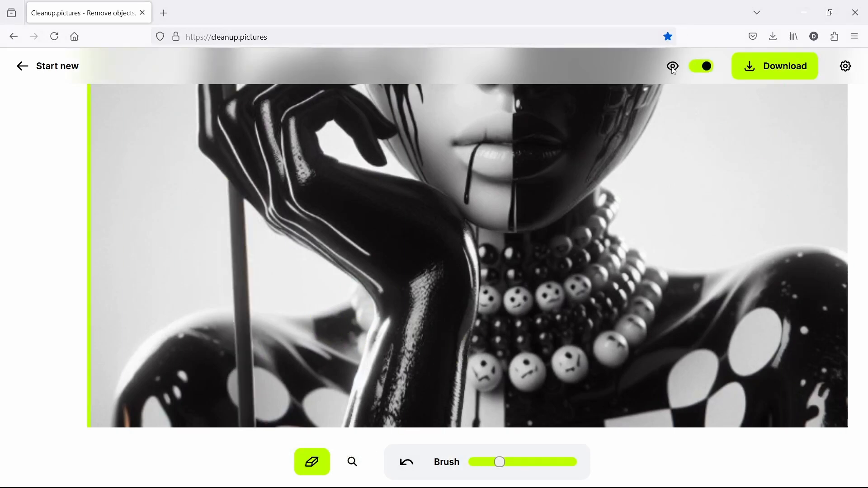
{"action": "left_click", "coordinate": [673, 68]}
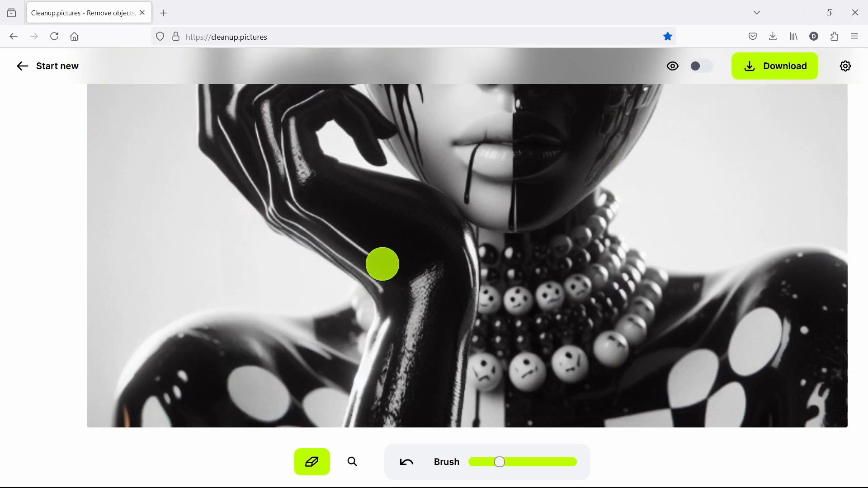
Reduce the brush size and erase the black paint drips running down the forehead over the eyebrow on the white half of the face.
{"action": "key", "text": "space"}
{"action": "mouse_move", "coordinate": [391, 334]}
{"action": "left_mouse_down"}
{"action": "mouse_move", "coordinate": [428, 348]}
{"action": "mouse_move", "coordinate": [456, 311]}
{"action": "mouse_move", "coordinate": [462, 321]}
{"action": "left_mouse_up"}
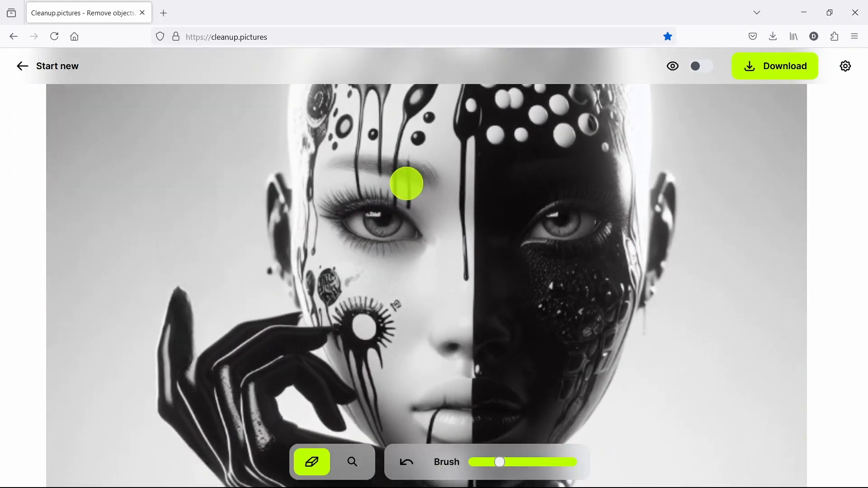
{"action": "left_click_drag", "start_coordinate": [498, 464], "coordinate": [486, 467]}
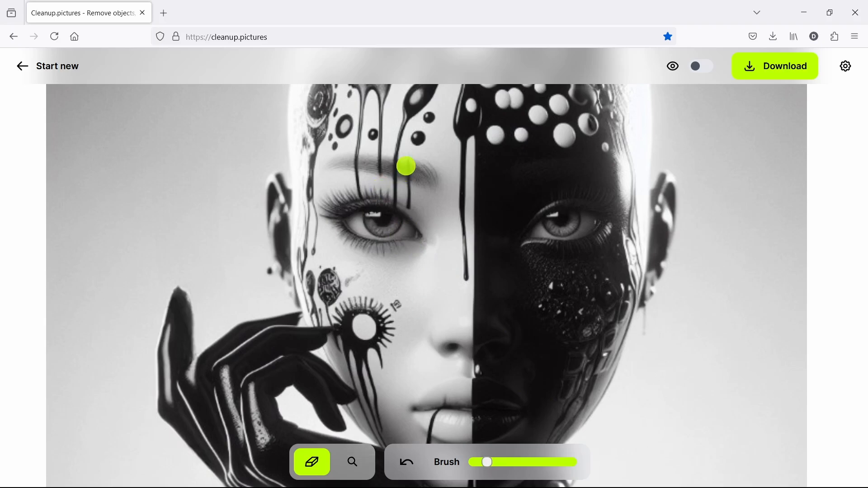
{"action": "left_click_drag", "start_coordinate": [483, 465], "coordinate": [479, 467]}
{"action": "left_click_drag", "start_coordinate": [415, 211], "coordinate": [416, 210]}
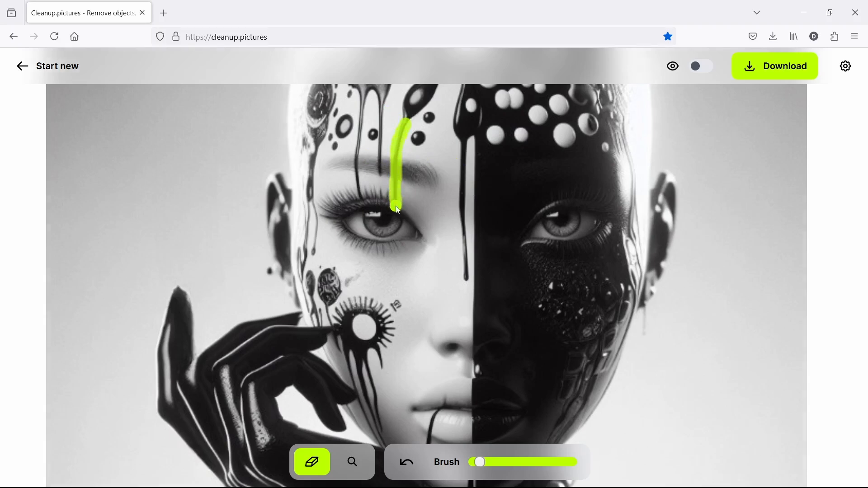
{"action": "left_click_drag", "start_coordinate": [398, 210], "coordinate": [398, 209]}
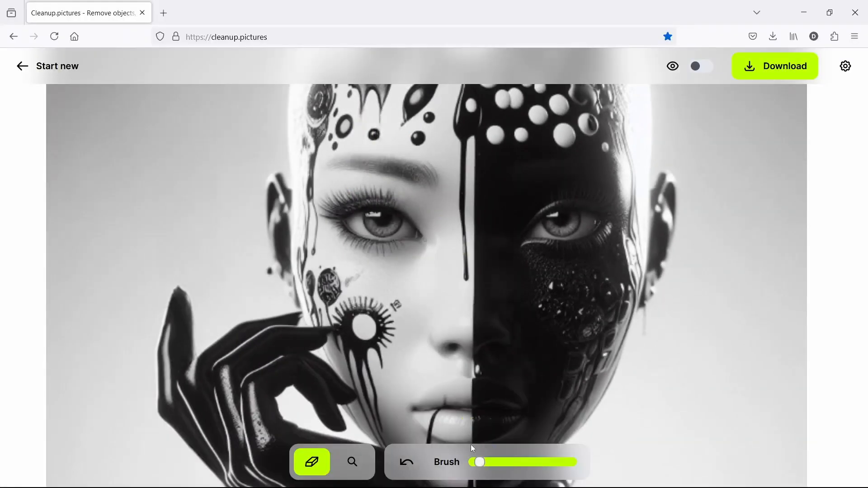
Compare the whole cleaned black-and-white portrait with the original and download the cleaned image.
{"action": "left_click", "coordinate": [352, 462]}
{"action": "left_click", "coordinate": [580, 463]}
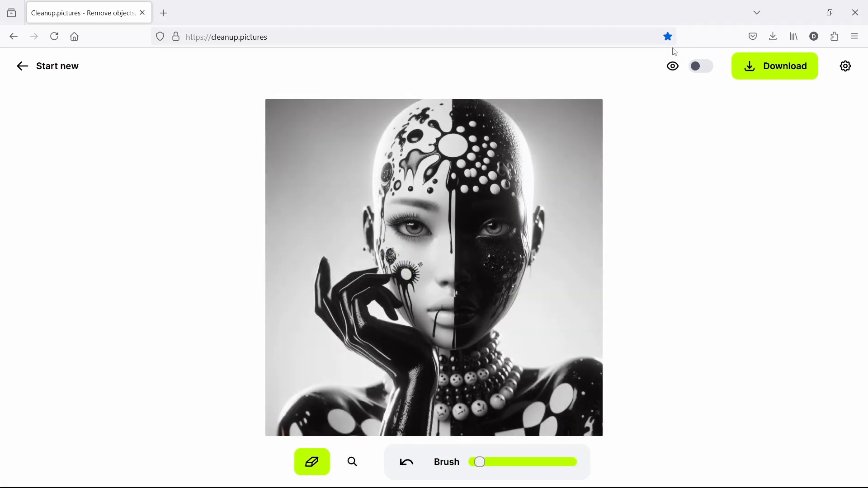
{"action": "left_click", "coordinate": [675, 69]}
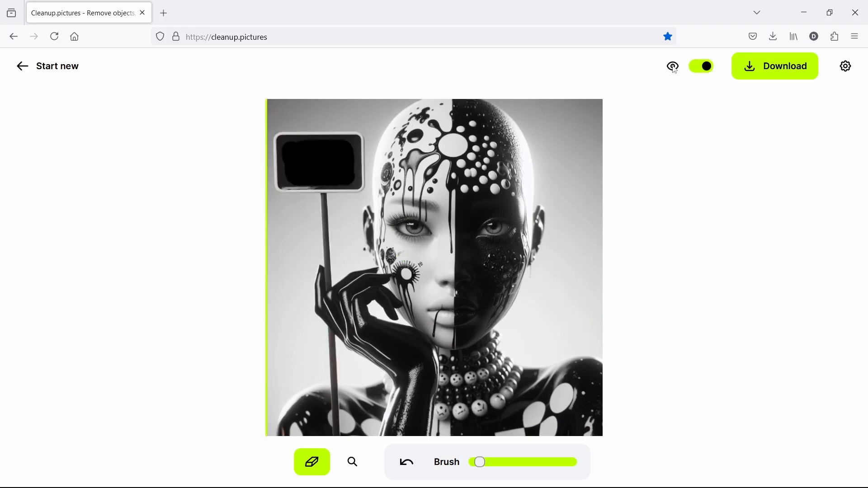
{"action": "left_click", "coordinate": [675, 68]}
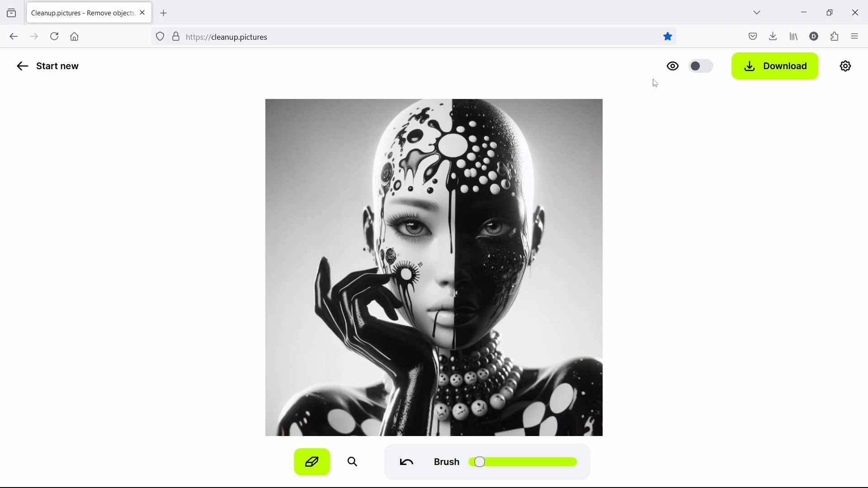
{"action": "left_click", "coordinate": [773, 68]}
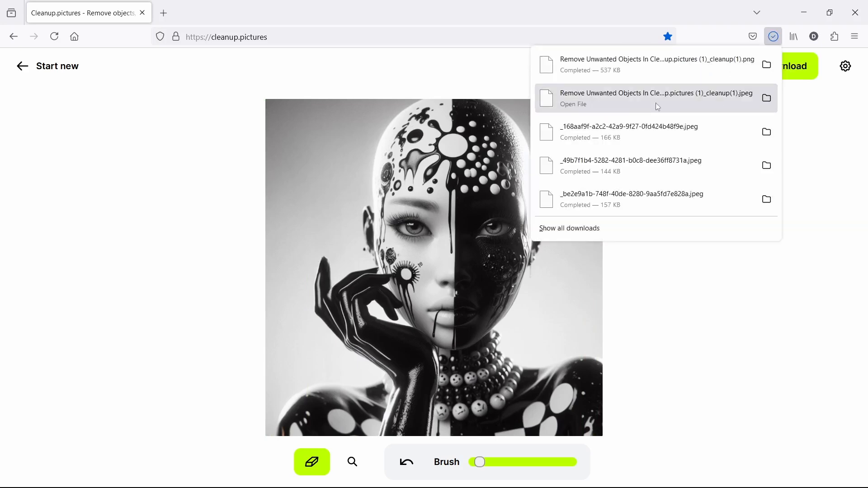
Start a new image, upload "Remove Unwanted Objects In Cleanup.pictures (2).jpg" and continue with the SD version.
{"action": "left_click", "coordinate": [39, 67]}
{"action": "left_click", "coordinate": [39, 68]}
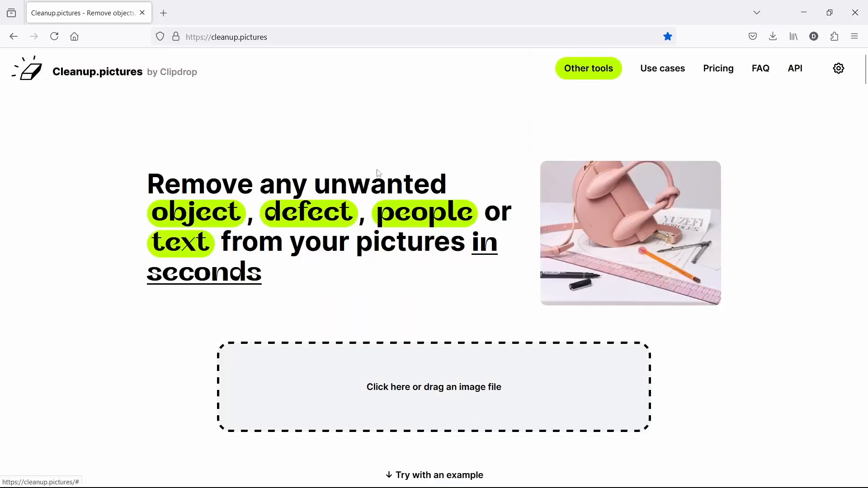
{"action": "left_click", "coordinate": [438, 390]}
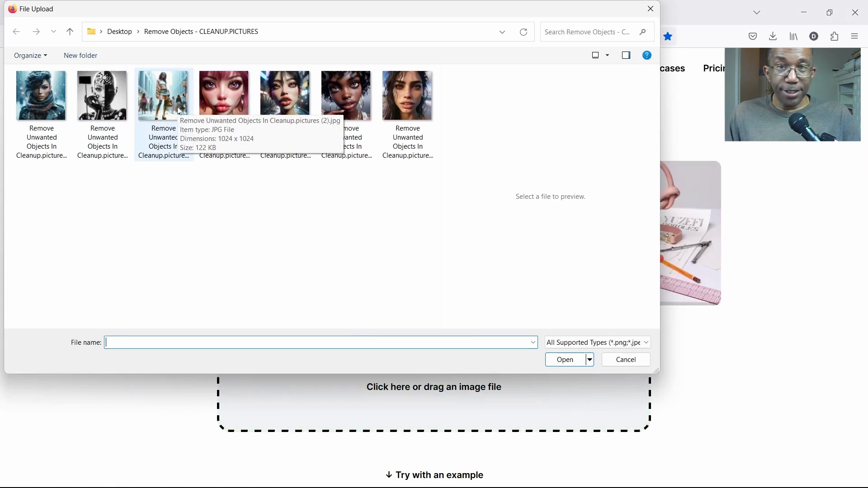
{"action": "left_click", "coordinate": [164, 97]}
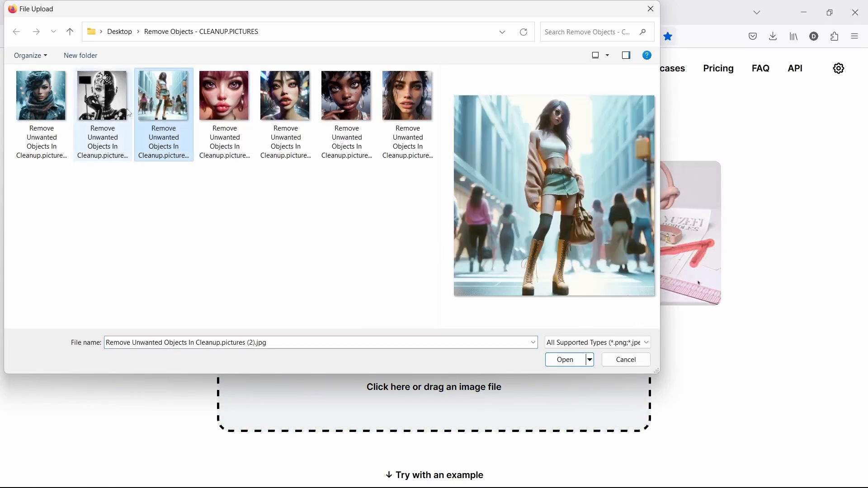
{"action": "left_click", "coordinate": [568, 360]}
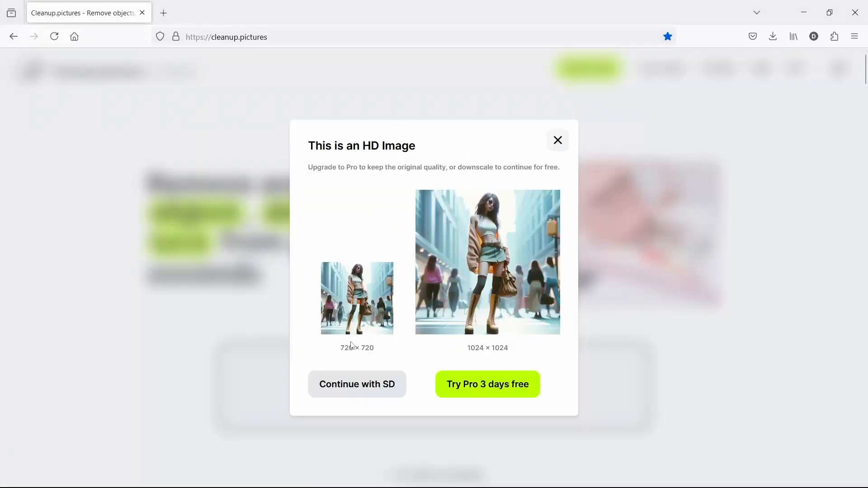
{"action": "left_click", "coordinate": [365, 389]}
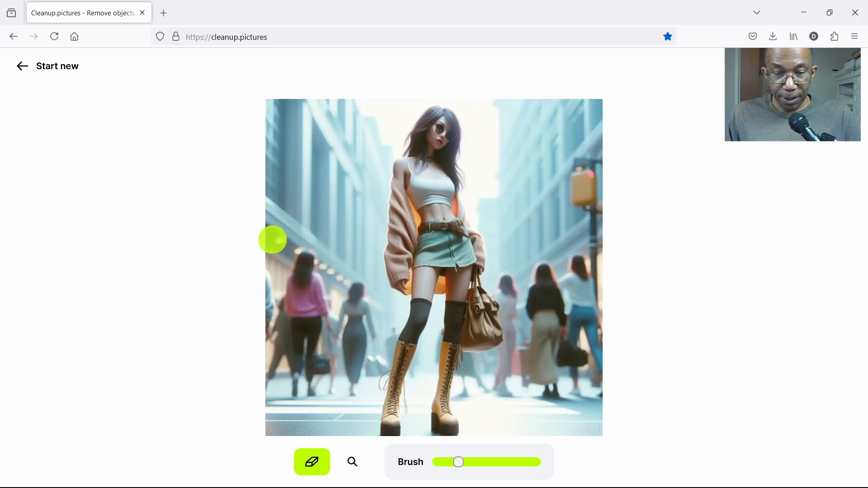
Erase the pedestrians in the left part of the street and the leftover traces beside the woman's boot.
{"action": "mouse_move", "coordinate": [275, 242]}
{"action": "left_mouse_down"}
{"action": "mouse_move", "coordinate": [350, 295]}
{"action": "mouse_move", "coordinate": [274, 267]}
{"action": "mouse_move", "coordinate": [294, 304]}
{"action": "mouse_move", "coordinate": [328, 317]}
{"action": "mouse_move", "coordinate": [294, 257]}
{"action": "mouse_move", "coordinate": [377, 313]}
{"action": "left_mouse_up"}
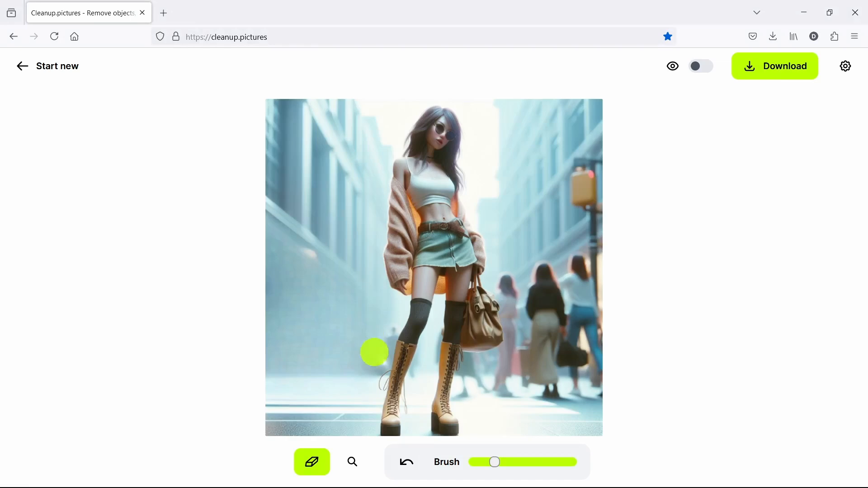
{"action": "left_click", "coordinate": [352, 462]}
{"action": "left_click_drag", "start_coordinate": [437, 461], "coordinate": [455, 463]}
{"action": "left_click", "coordinate": [312, 462]}
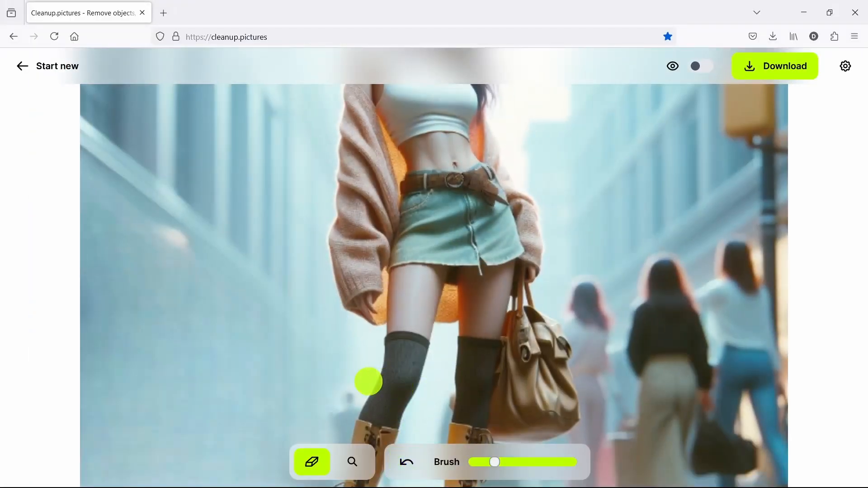
{"action": "left_click", "coordinate": [352, 462]}
{"action": "mouse_move", "coordinate": [398, 397]}
{"action": "left_mouse_down"}
{"action": "mouse_move", "coordinate": [407, 345]}
{"action": "mouse_move", "coordinate": [452, 242]}
{"action": "left_mouse_up"}
{"action": "left_click", "coordinate": [312, 461]}
{"action": "left_click_drag", "start_coordinate": [402, 241], "coordinate": [380, 326]}
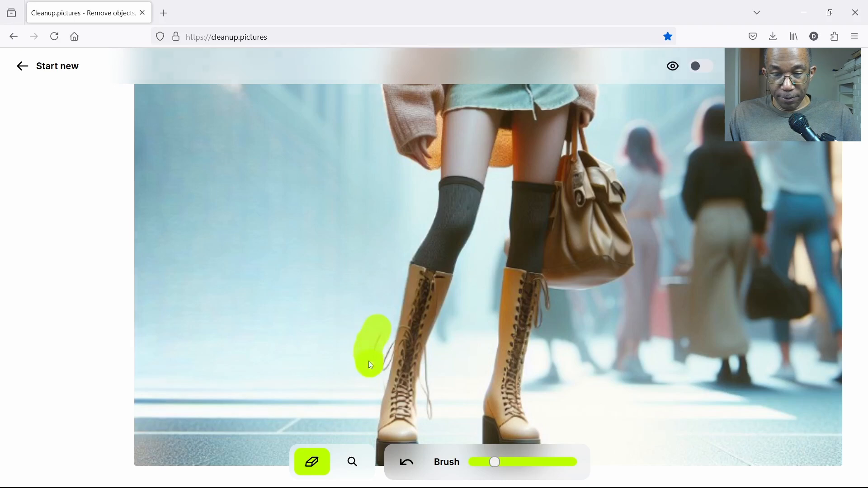
{"action": "left_click_drag", "start_coordinate": [376, 325], "coordinate": [370, 367]}
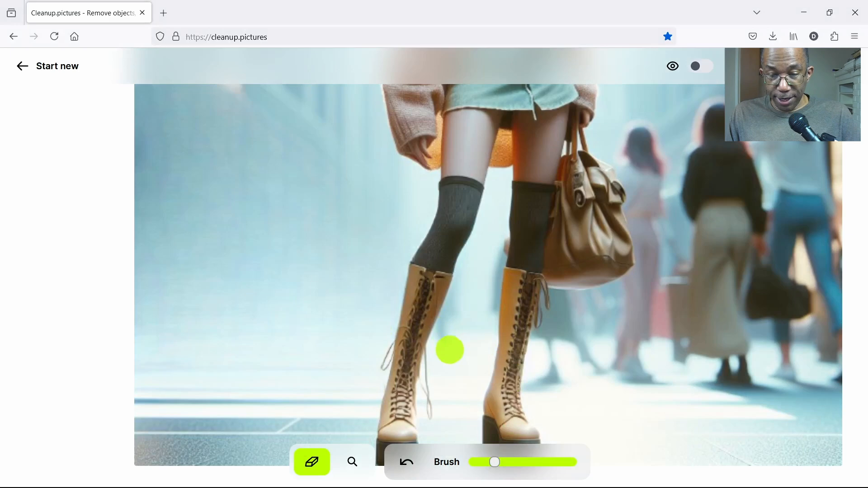
Erase the leftover background traces between the woman's legs and around her boots.
{"action": "left_click_drag", "start_coordinate": [447, 350], "coordinate": [455, 328]}
{"action": "left_click_drag", "start_coordinate": [496, 234], "coordinate": [491, 287]}
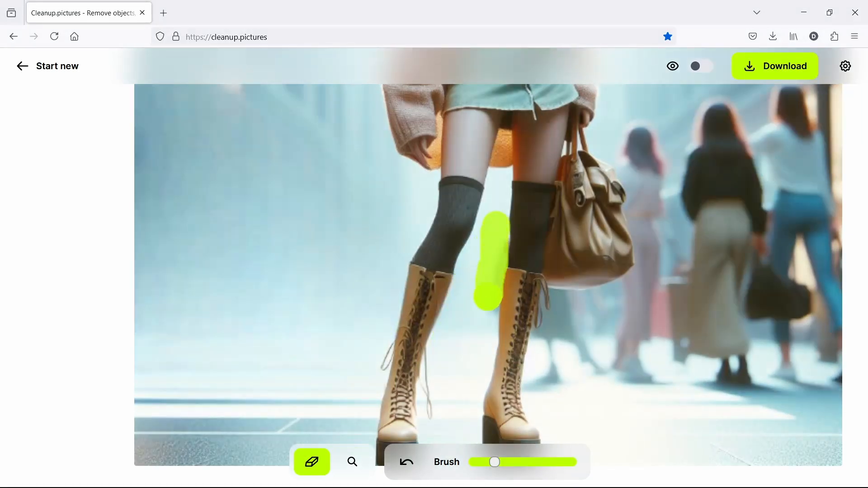
{"action": "mouse_move", "coordinate": [378, 333]}
{"action": "left_mouse_down"}
{"action": "mouse_move", "coordinate": [378, 267]}
{"action": "mouse_move", "coordinate": [399, 278]}
{"action": "mouse_move", "coordinate": [469, 220]}
{"action": "mouse_move", "coordinate": [452, 328]}
{"action": "left_mouse_up"}
{"action": "left_click_drag", "start_coordinate": [379, 267], "coordinate": [369, 310]}
Erase the pedestrians and the traffic light in the right part of the street beside the woman's handbag.
{"action": "left_click", "coordinate": [352, 462]}
{"action": "left_click_drag", "start_coordinate": [449, 246], "coordinate": [427, 342]}
{"action": "left_click", "coordinate": [312, 461]}
{"action": "mouse_move", "coordinate": [442, 184]}
{"action": "left_mouse_down"}
{"action": "mouse_move", "coordinate": [461, 234]}
{"action": "mouse_move", "coordinate": [453, 213]}
{"action": "left_mouse_up"}
{"action": "scroll", "coordinate": [449, 349], "scroll_direction": "down", "scroll_amount": 5}
{"action": "mouse_move", "coordinate": [544, 270]}
{"action": "left_mouse_down"}
{"action": "mouse_move", "coordinate": [531, 322]}
{"action": "mouse_move", "coordinate": [575, 283]}
{"action": "mouse_move", "coordinate": [571, 312]}
{"action": "left_mouse_up"}
{"action": "mouse_move", "coordinate": [589, 158]}
{"action": "left_mouse_down"}
{"action": "mouse_move", "coordinate": [578, 201]}
{"action": "mouse_move", "coordinate": [589, 227]}
{"action": "mouse_move", "coordinate": [588, 314]}
{"action": "left_mouse_up"}
{"action": "left_click_drag", "start_coordinate": [492, 400], "coordinate": [547, 407]}
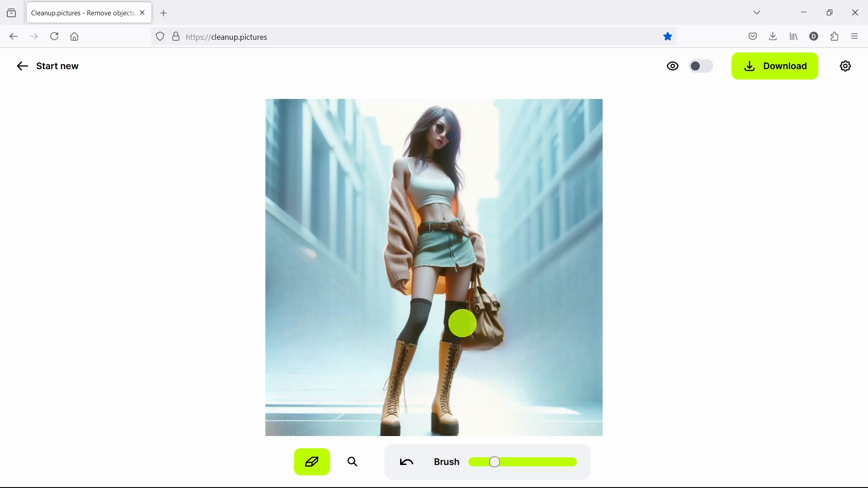
Compare the cleaned street picture with the original twice and download the cleaned image.
{"action": "left_click", "coordinate": [672, 68]}
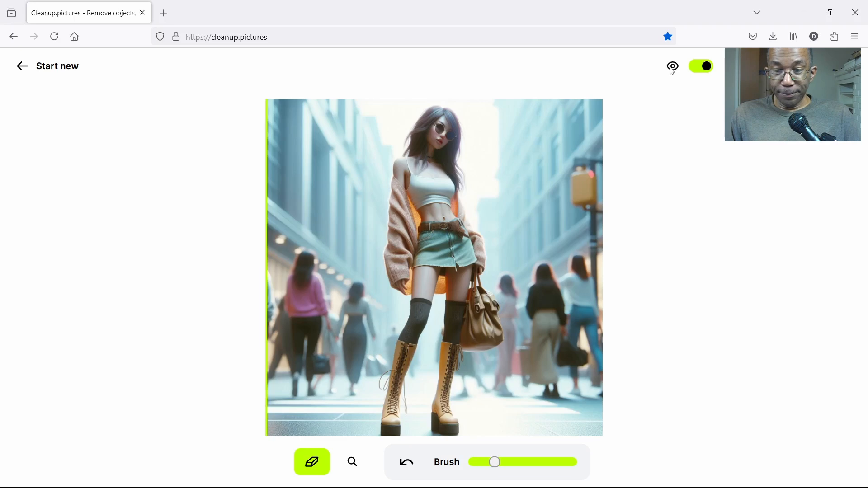
{"action": "left_click", "coordinate": [673, 70]}
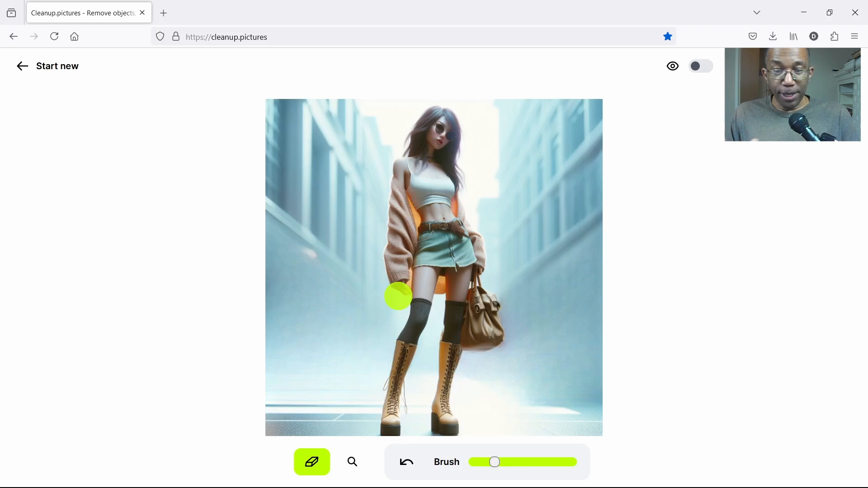
{"action": "left_click", "coordinate": [674, 67]}
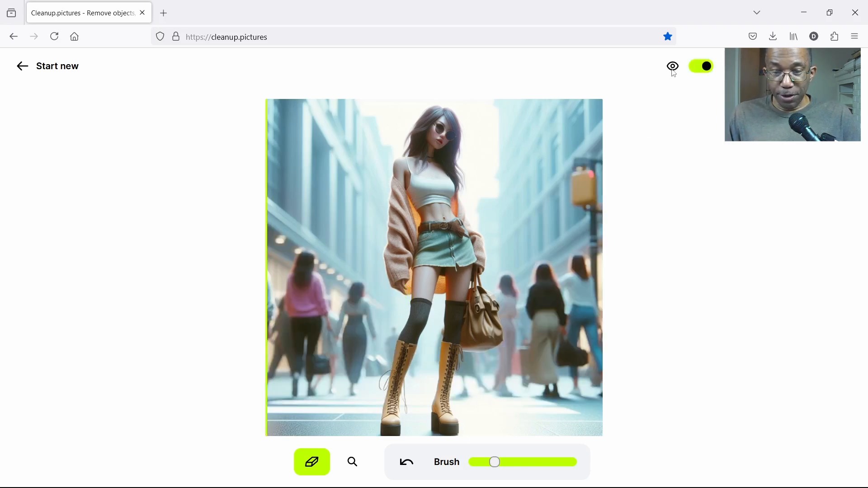
{"action": "left_click", "coordinate": [673, 72]}
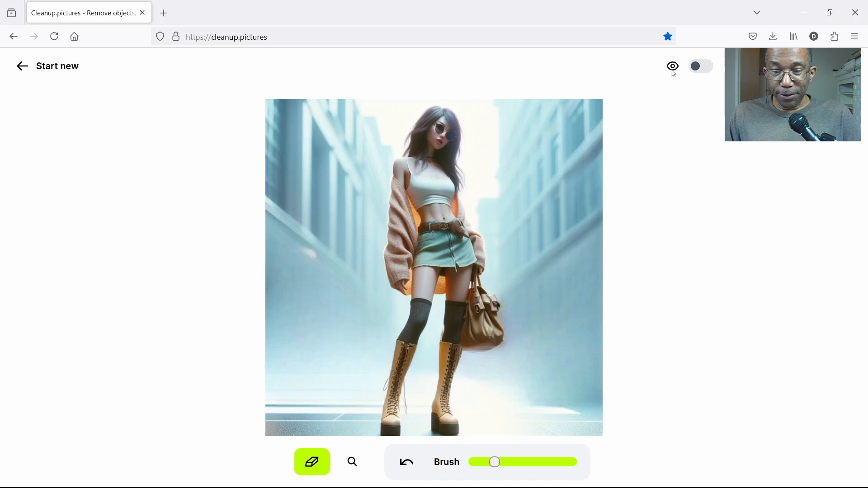
{"action": "left_click", "coordinate": [781, 68]}
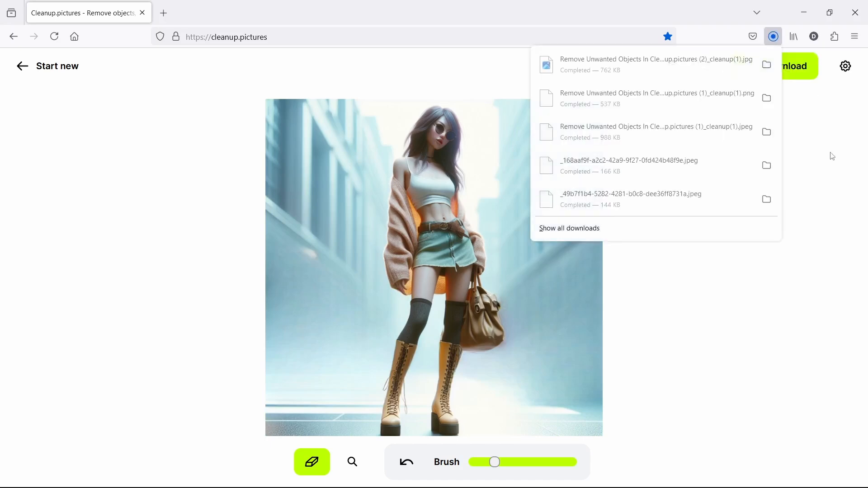
Start a new image, upload "Remove Unwanted Objects In Cleanup.pictures (3)" and continue with the SD version.
{"action": "left_click", "coordinate": [54, 67]}
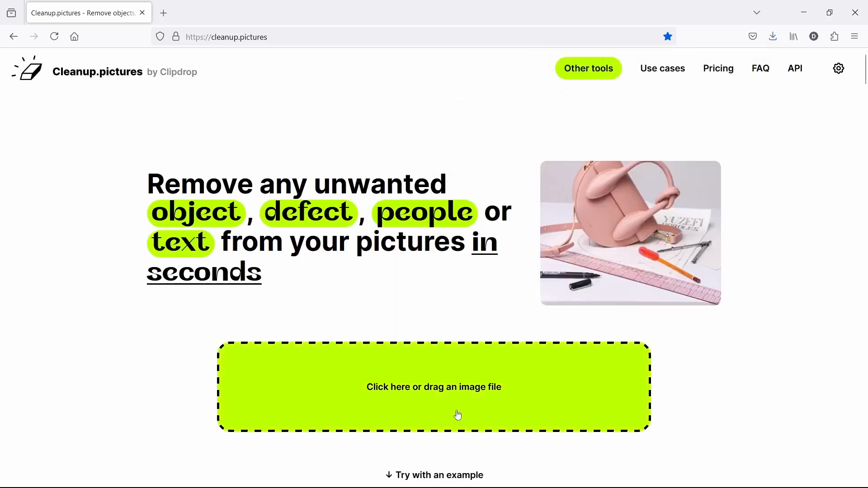
{"action": "left_click", "coordinate": [448, 406]}
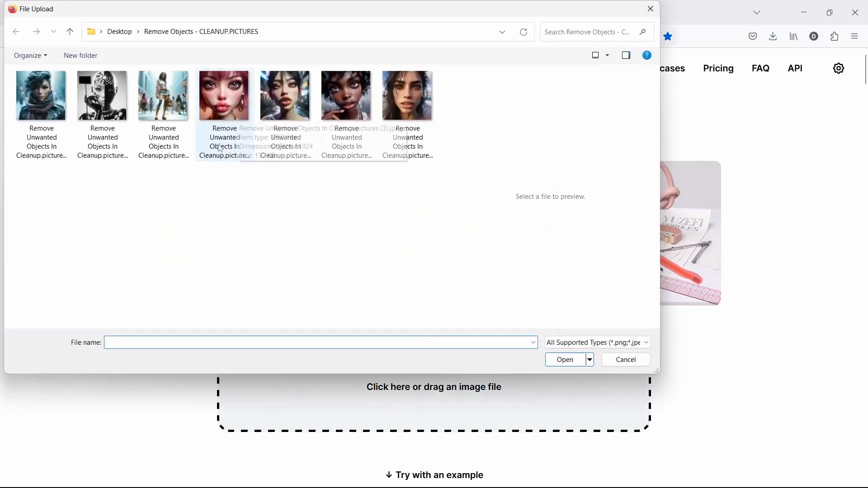
{"action": "left_click", "coordinate": [225, 106]}
{"action": "left_click", "coordinate": [565, 360]}
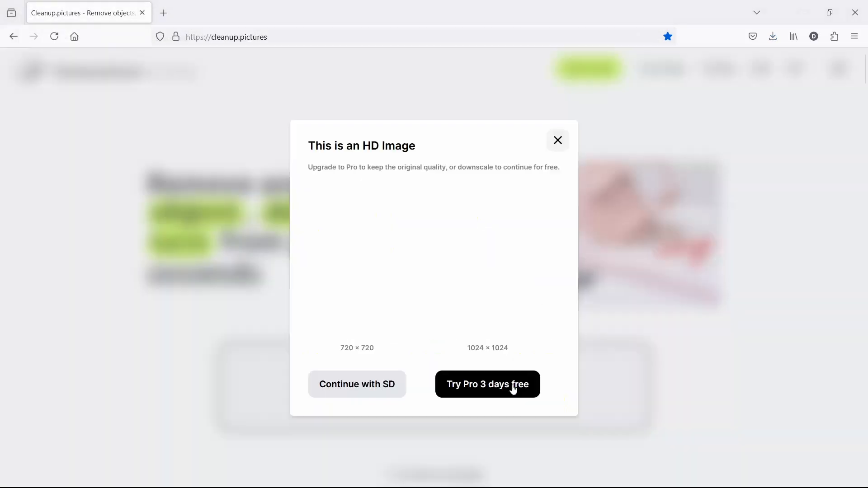
{"action": "left_click", "coordinate": [361, 397]}
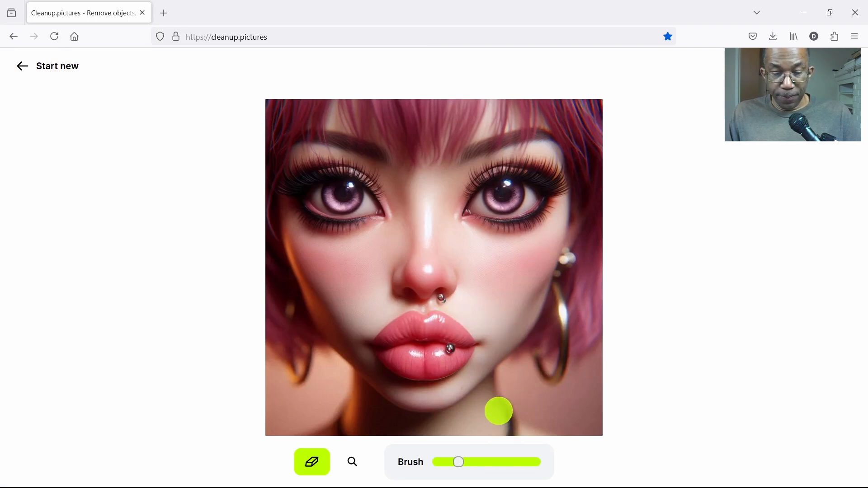
Erase the stud on the lips and the ring below the nose in the portrait.
{"action": "key", "text": "z"}
{"action": "left_click_drag", "start_coordinate": [435, 463], "coordinate": [454, 462]}
{"action": "left_click_drag", "start_coordinate": [526, 339], "coordinate": [521, 230]}
{"action": "key", "text": "b"}
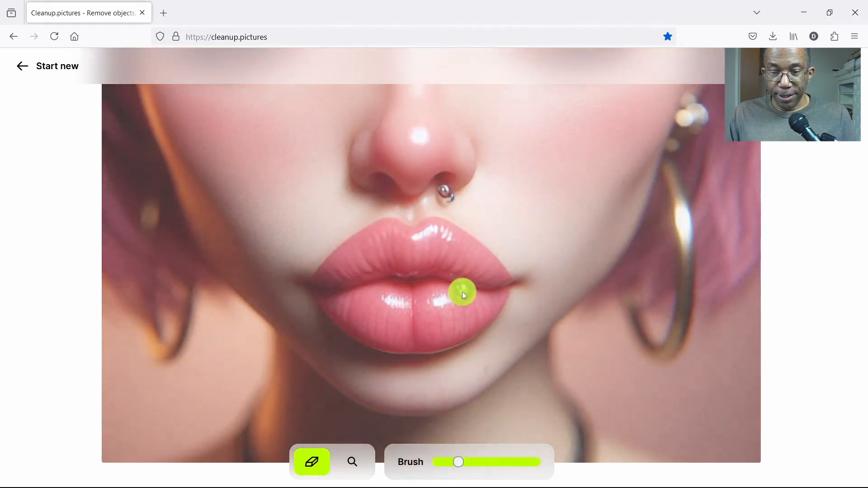
{"action": "left_click", "coordinate": [465, 291]}
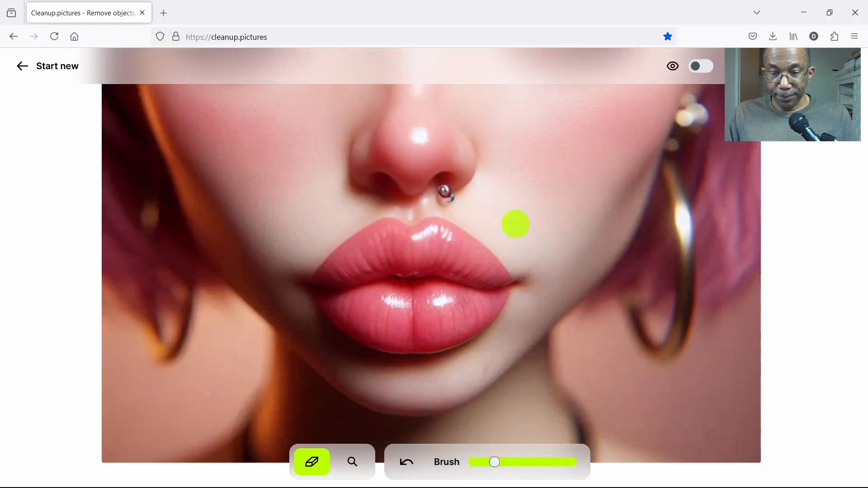
{"action": "left_click", "coordinate": [446, 197]}
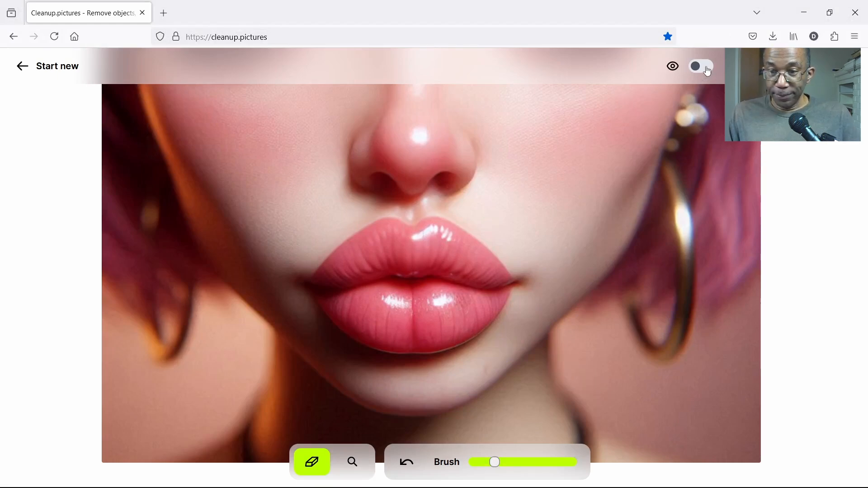
Compare the cleaned portrait with the original, both enlarged and in full view, and download the cleaned image.
{"action": "left_click", "coordinate": [707, 70]}
{"action": "left_click", "coordinate": [707, 68]}
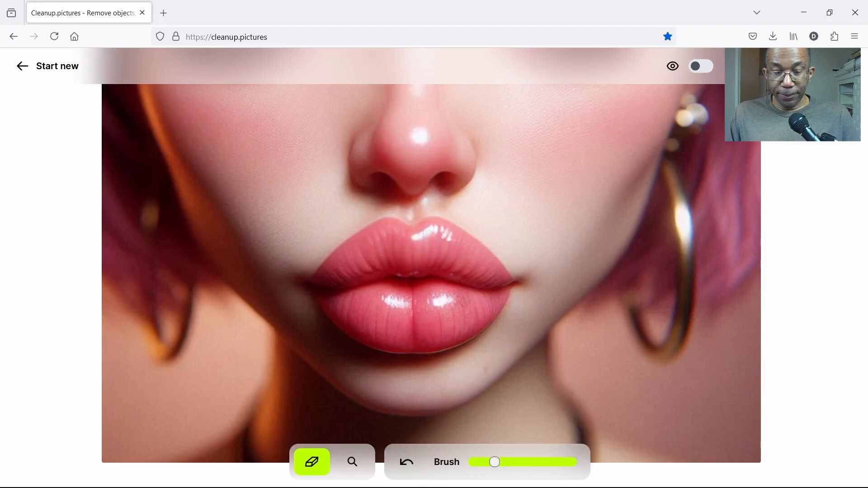
{"action": "left_click", "coordinate": [352, 461]}
{"action": "left_click", "coordinate": [583, 462]}
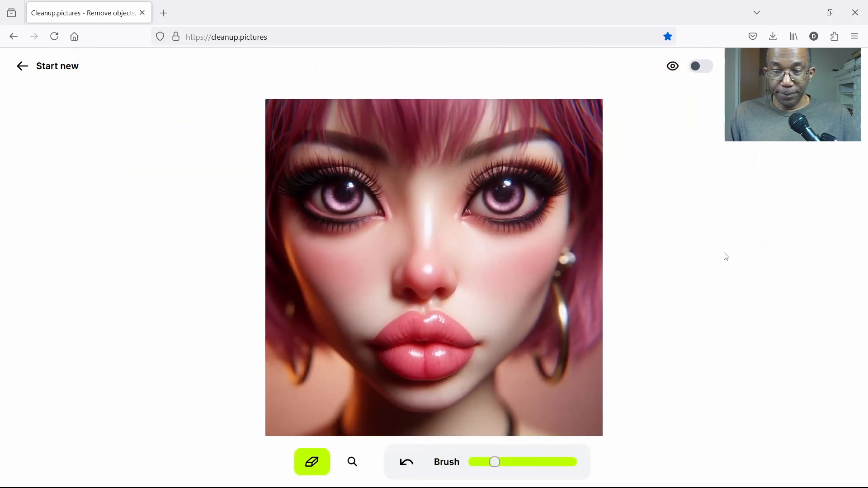
{"action": "left_click", "coordinate": [703, 68]}
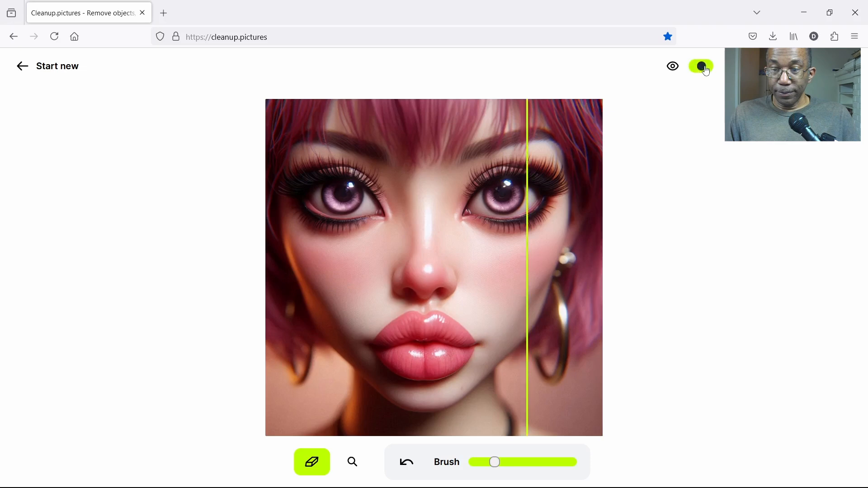
{"action": "left_click", "coordinate": [704, 68]}
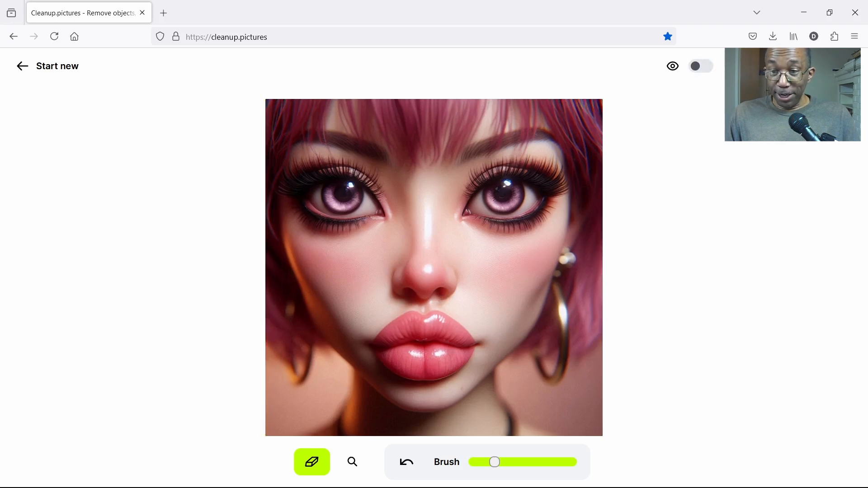
{"action": "left_click", "coordinate": [779, 77]}
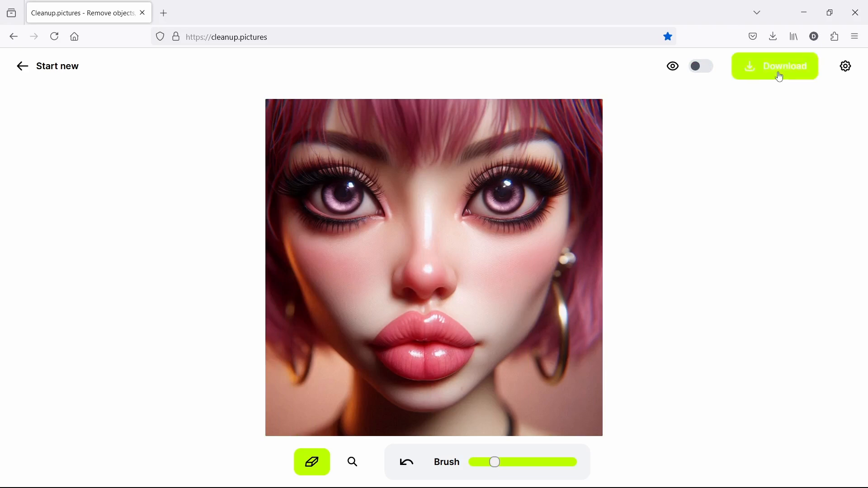
Start a new image, upload "Remove Unwanted Objects In Cleanup.pictures (4).jpeg" and continue with the SD version.
{"action": "left_click", "coordinate": [43, 70]}
{"action": "left_click", "coordinate": [461, 397]}
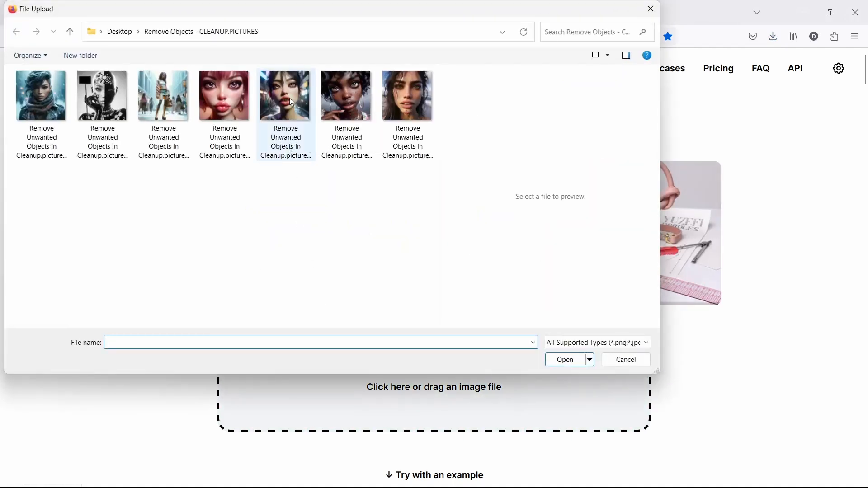
{"action": "left_click", "coordinate": [290, 103]}
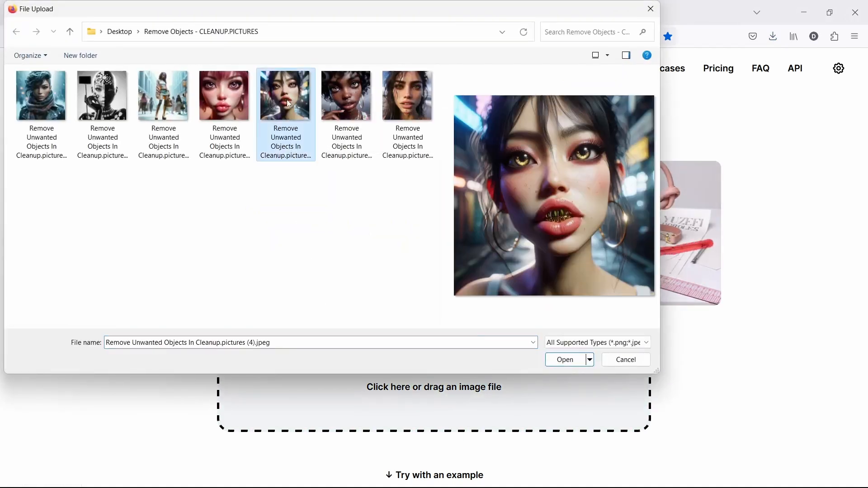
{"action": "left_click", "coordinate": [571, 361]}
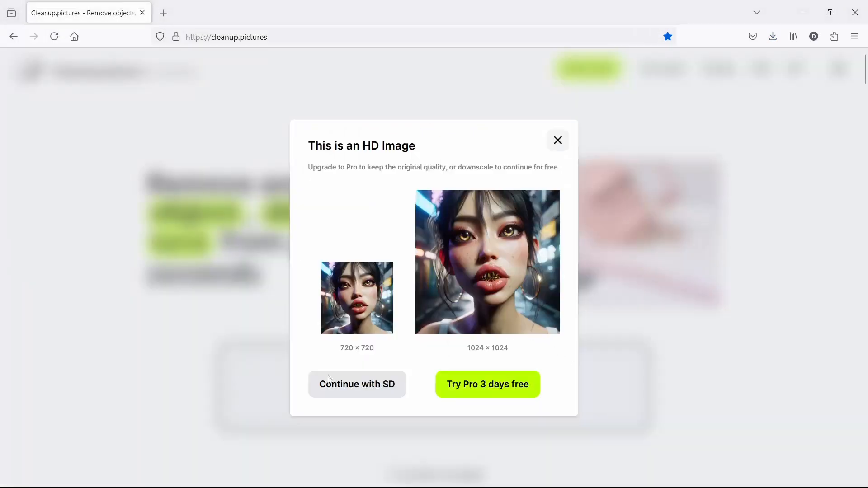
{"action": "left_click", "coordinate": [339, 388]}
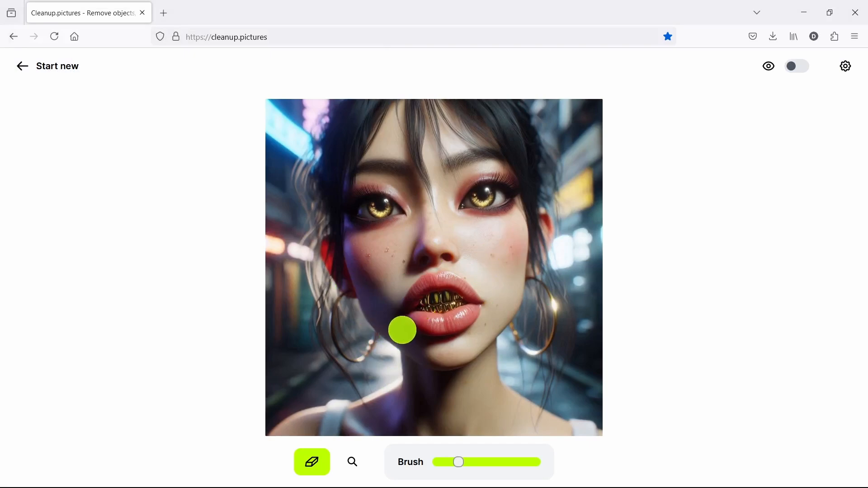
Erase the hoop earring on the left side of the portrait and check the result against the original.
{"action": "key", "text": "space"}
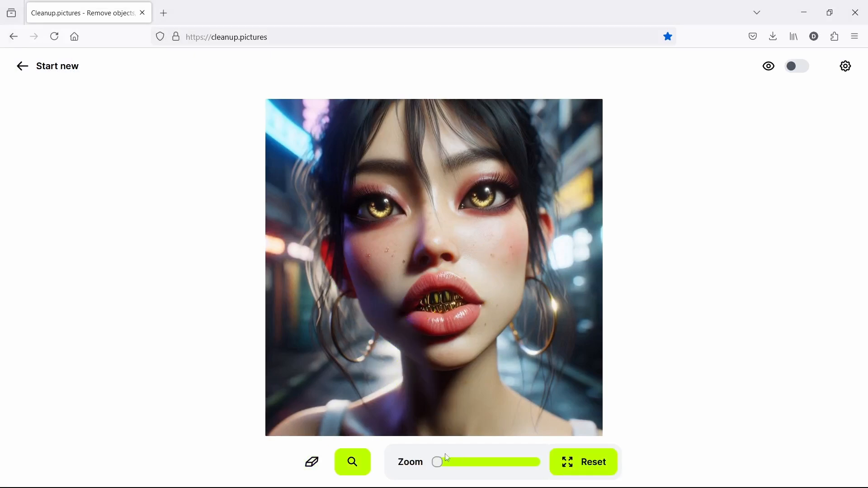
{"action": "left_click_drag", "start_coordinate": [441, 459], "coordinate": [455, 464]}
{"action": "left_click_drag", "start_coordinate": [511, 356], "coordinate": [530, 224]}
{"action": "key", "text": "space"}
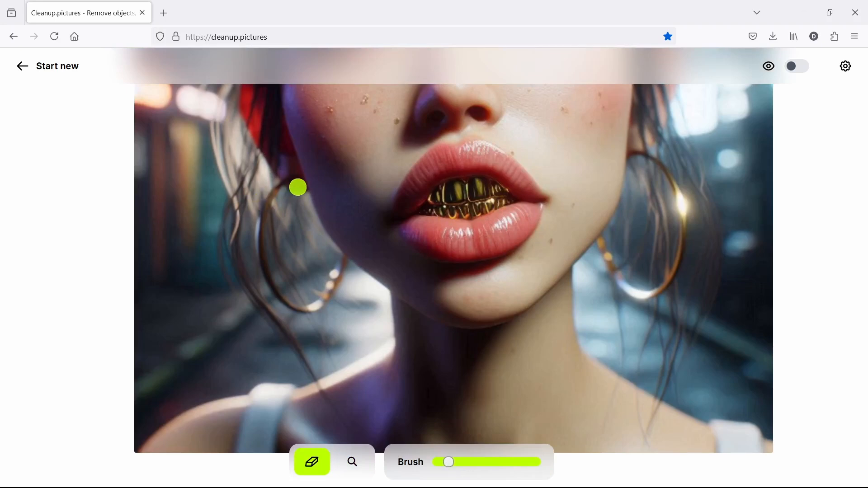
{"action": "mouse_move", "coordinate": [263, 202]}
{"action": "left_mouse_down"}
{"action": "mouse_move", "coordinate": [256, 239]}
{"action": "mouse_move", "coordinate": [262, 270]}
{"action": "mouse_move", "coordinate": [296, 307]}
{"action": "left_mouse_up"}
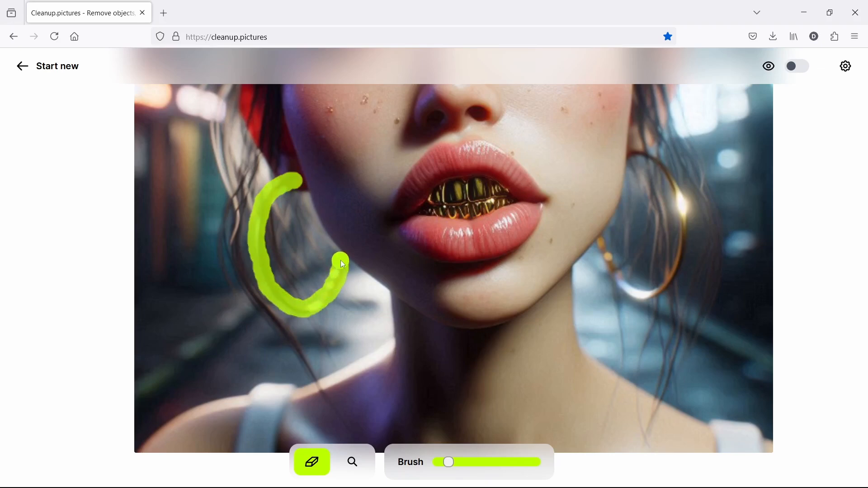
{"action": "left_click_drag", "start_coordinate": [341, 260], "coordinate": [342, 262]}
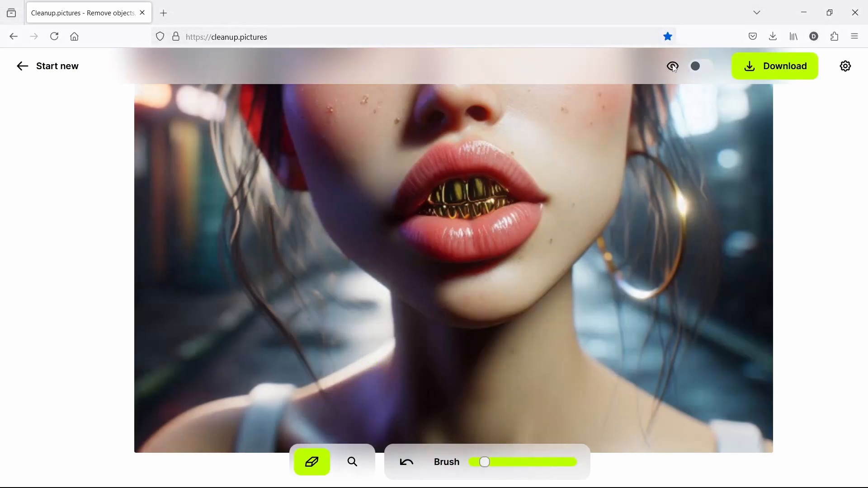
{"action": "left_click", "coordinate": [673, 67]}
{"action": "left_click", "coordinate": [673, 66]}
{"action": "left_click", "coordinate": [674, 67]}
Erase the hoop earring on the right side of the portrait and compare the whole picture with the original.
{"action": "left_click_drag", "start_coordinate": [637, 154], "coordinate": [658, 168]}
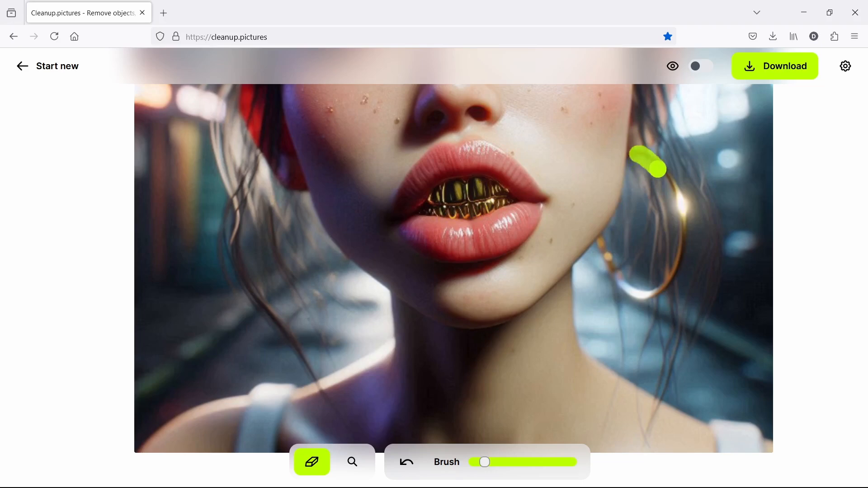
{"action": "mouse_move", "coordinate": [682, 226]}
{"action": "left_mouse_down"}
{"action": "mouse_move", "coordinate": [661, 284]}
{"action": "mouse_move", "coordinate": [601, 243]}
{"action": "left_mouse_up"}
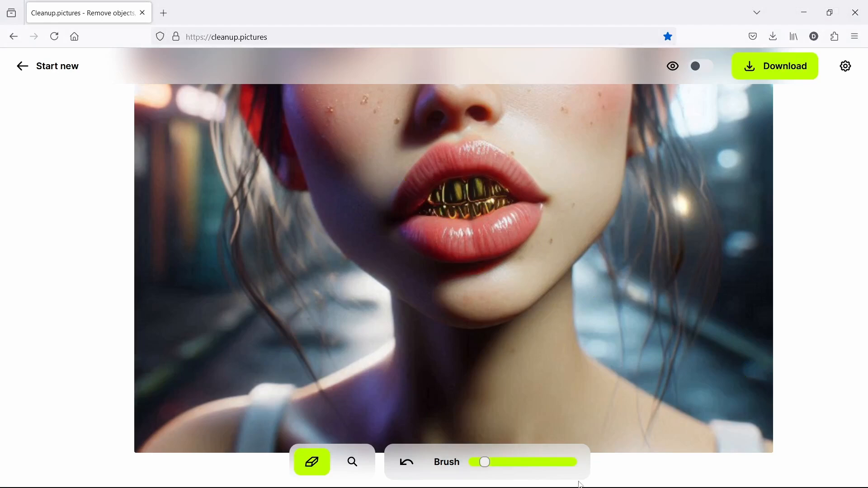
{"action": "key", "text": "space"}
{"action": "left_click", "coordinate": [592, 468]}
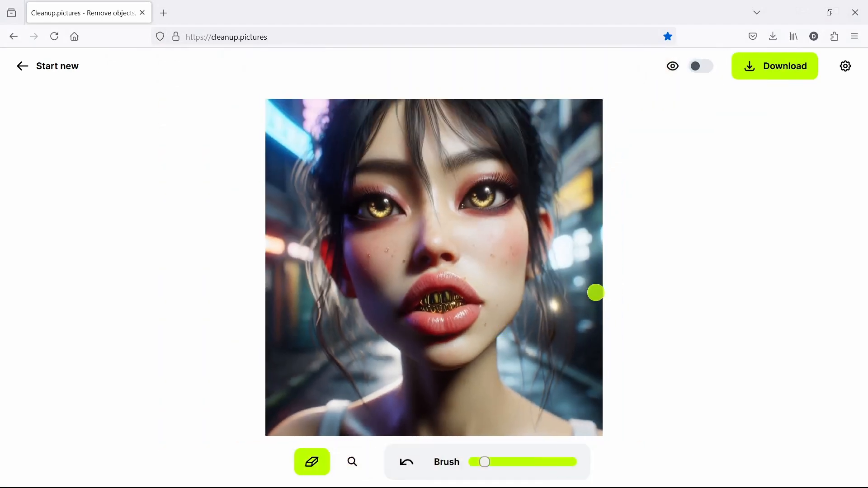
{"action": "left_click", "coordinate": [712, 65]}
{"action": "left_click", "coordinate": [705, 66]}
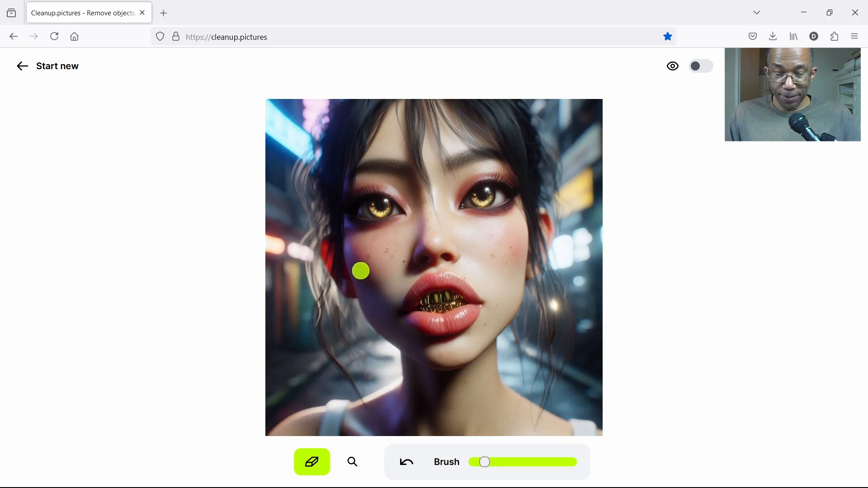
Erase the small spots on both cheeks and around the mouth and chin of the portrait.
{"action": "key", "text": "space"}
{"action": "left_click_drag", "start_coordinate": [435, 463], "coordinate": [452, 469]}
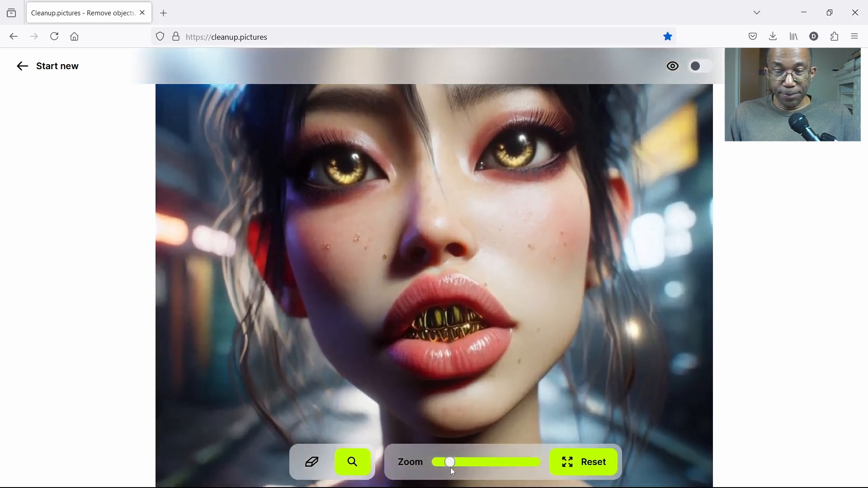
{"action": "key", "text": "space"}
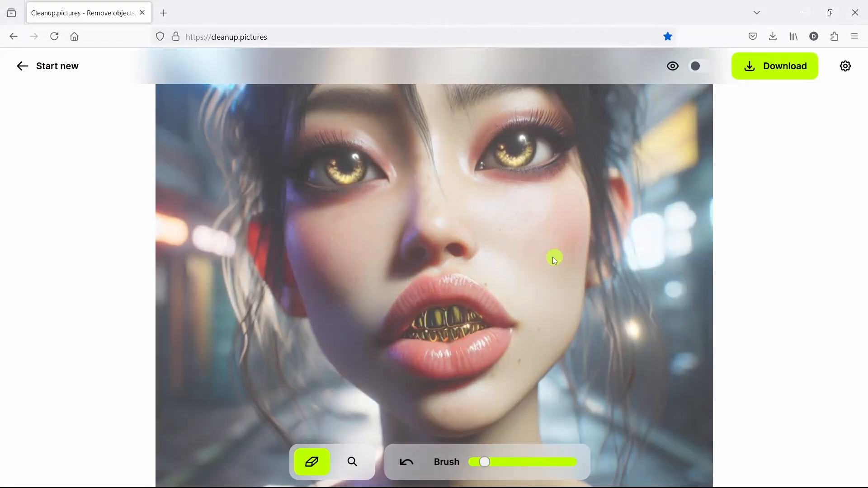
{"action": "left_click", "coordinate": [520, 364]}
{"action": "left_click", "coordinate": [352, 461]}
{"action": "left_click_drag", "start_coordinate": [450, 462], "coordinate": [490, 462]}
{"action": "left_click", "coordinate": [312, 462]}
{"action": "left_click", "coordinate": [550, 305]}
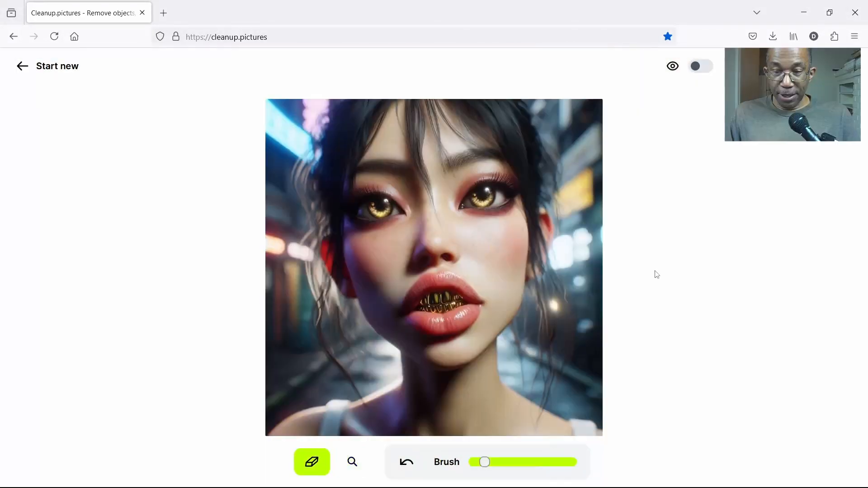
Compare the portrait without earrings and spots with its original and download the cleaned image.
{"action": "left_click", "coordinate": [711, 67]}
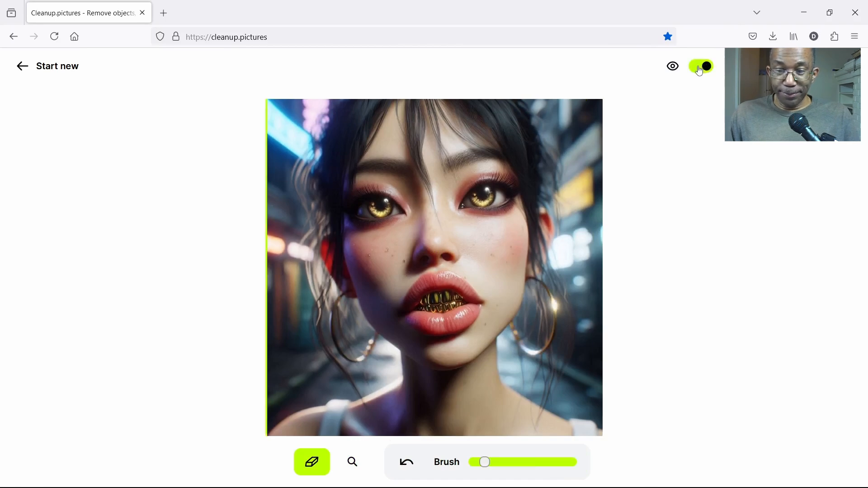
{"action": "left_click", "coordinate": [699, 68]}
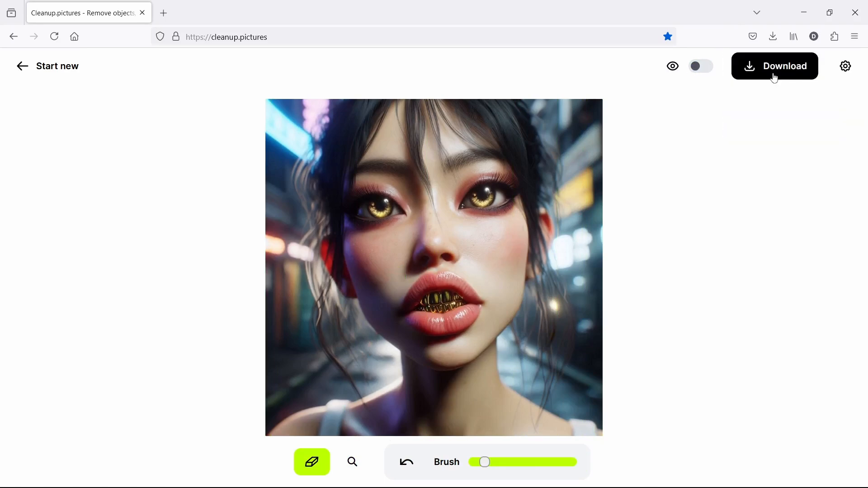
{"action": "left_click", "coordinate": [774, 73]}
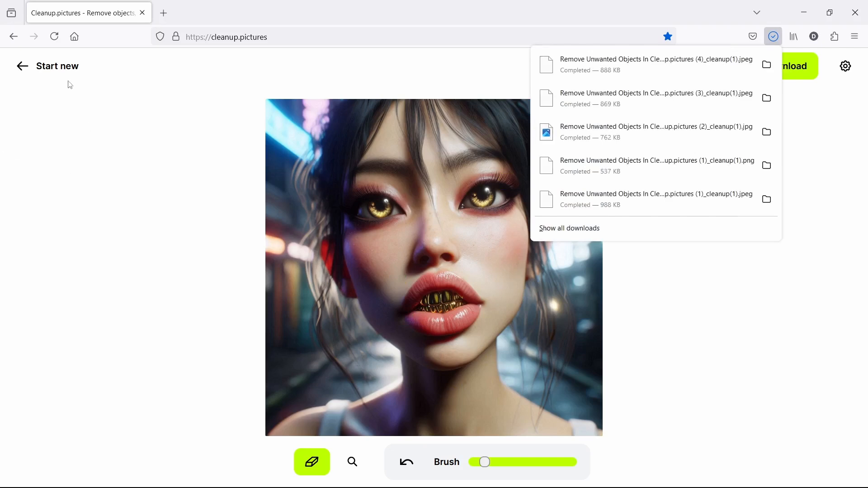
Start a new image, upload the portrait of the woman with short curly black hair and continue with the SD version.
{"action": "left_click", "coordinate": [54, 69]}
{"action": "left_click", "coordinate": [438, 385]}
{"action": "left_click", "coordinate": [346, 96]}
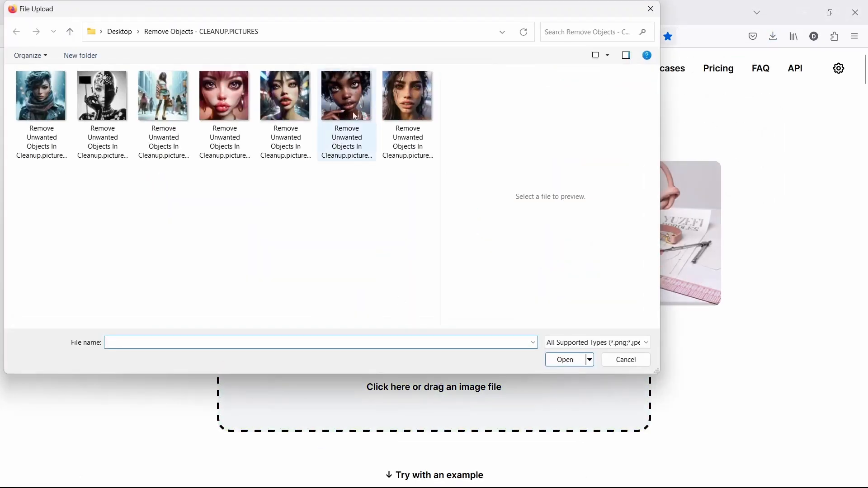
{"action": "left_click", "coordinate": [569, 364]}
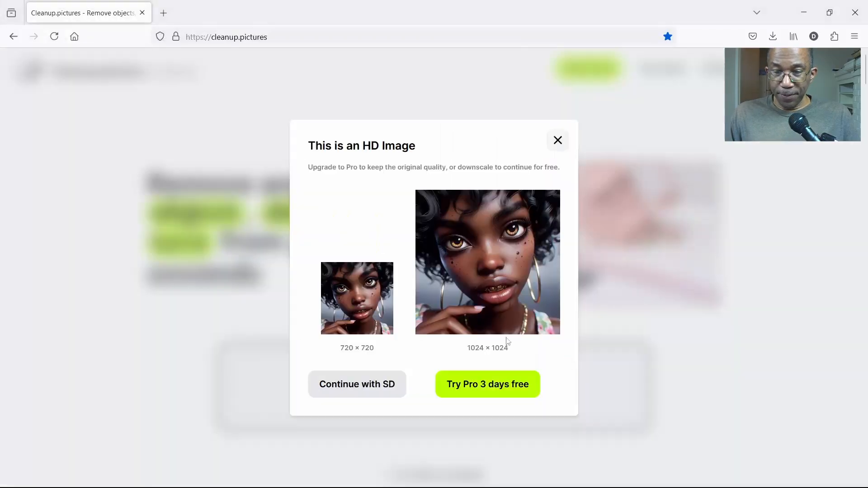
{"action": "left_click", "coordinate": [345, 393]}
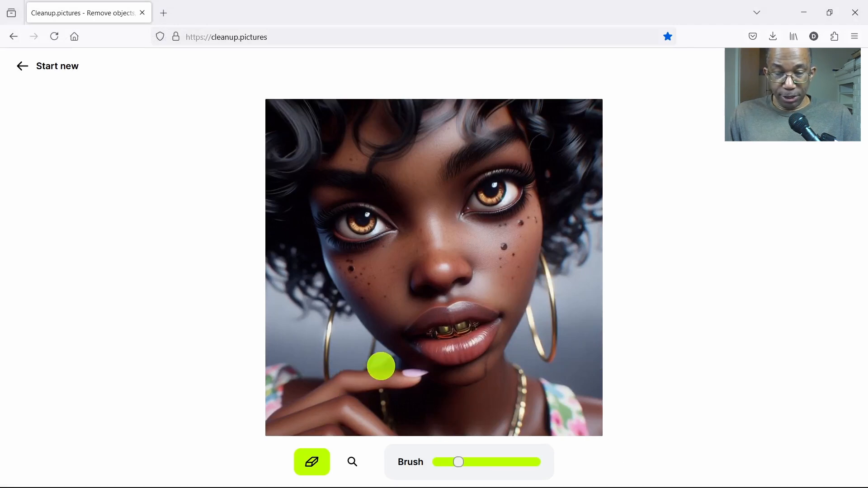
Erase the dark moles below both eyes and on the cheeks of the curly-haired woman.
{"action": "left_click", "coordinate": [352, 461]}
{"action": "left_click_drag", "start_coordinate": [441, 465], "coordinate": [459, 467]}
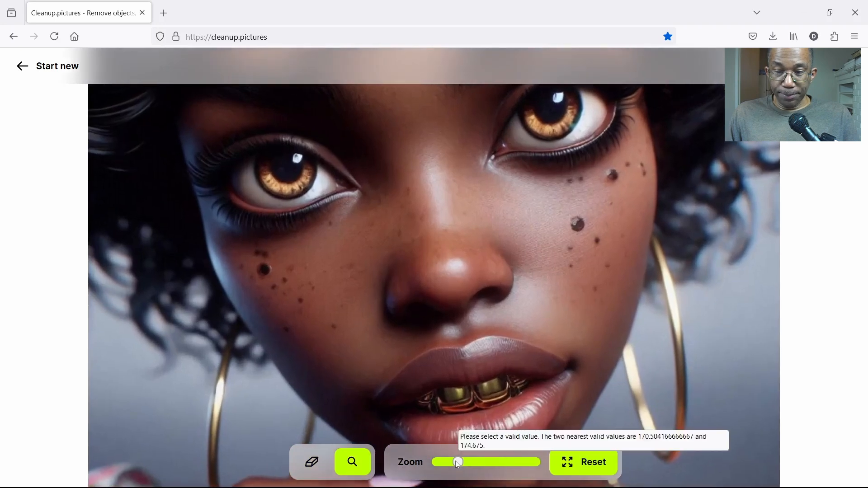
{"action": "left_click", "coordinate": [312, 462]}
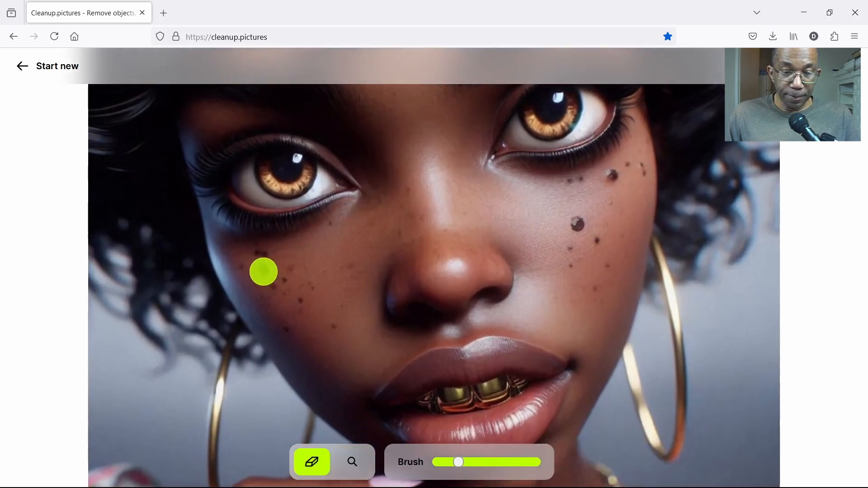
{"action": "left_click", "coordinate": [263, 272]}
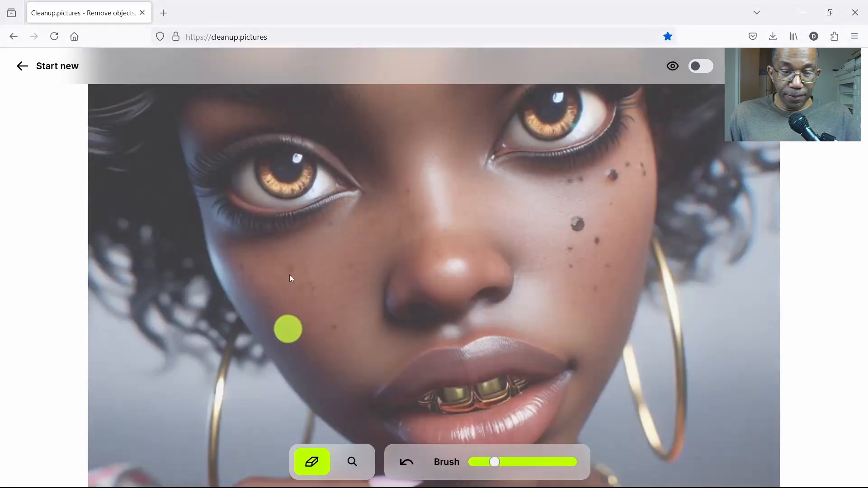
{"action": "left_click", "coordinate": [575, 223]}
{"action": "left_click", "coordinate": [565, 261]}
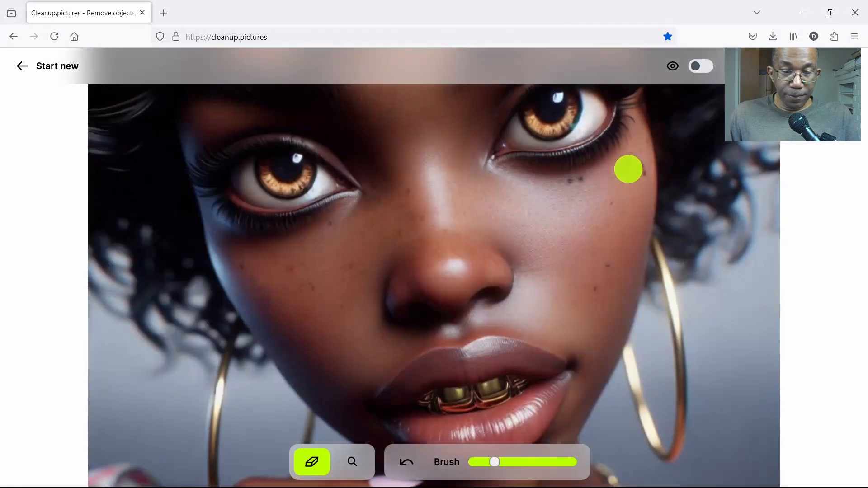
{"action": "scroll", "coordinate": [525, 188], "scroll_direction": "down", "scroll_amount": 3}
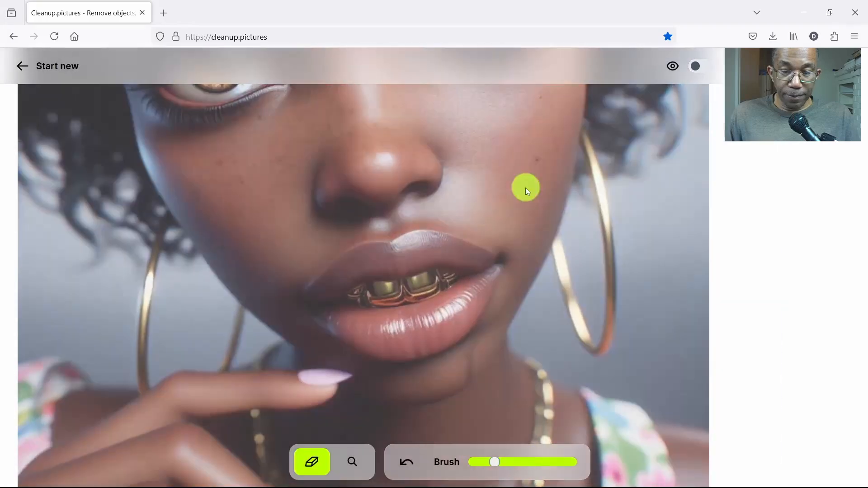
{"action": "left_click", "coordinate": [537, 160]}
Erase the thin dark line on the chin below the lips.
{"action": "key", "text": "space"}
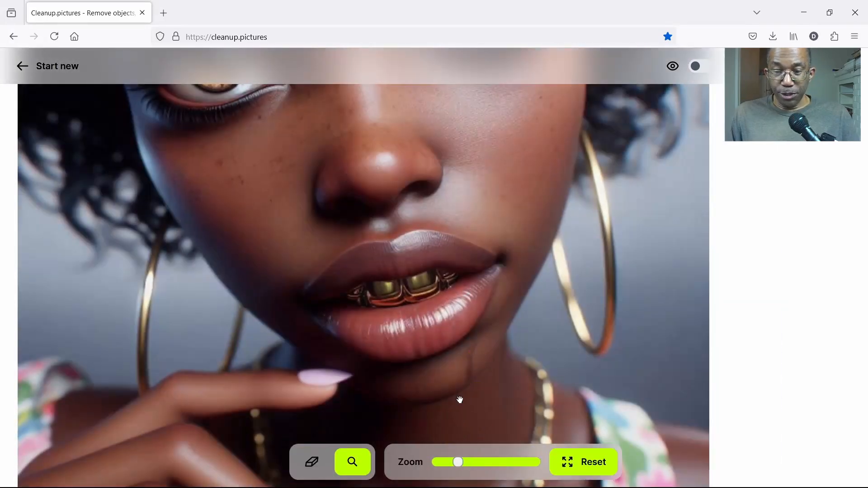
{"action": "left_click_drag", "start_coordinate": [461, 384], "coordinate": [469, 358]}
{"action": "key", "text": "space"}
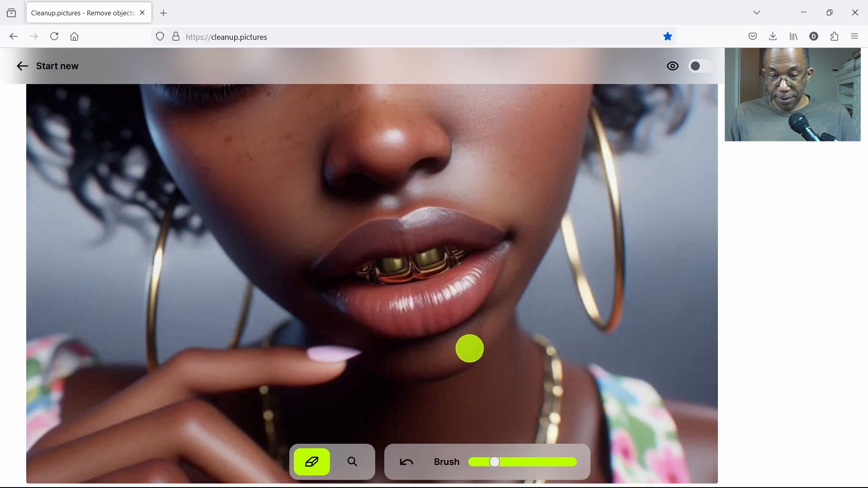
{"action": "left_click_drag", "start_coordinate": [470, 347], "coordinate": [484, 331]}
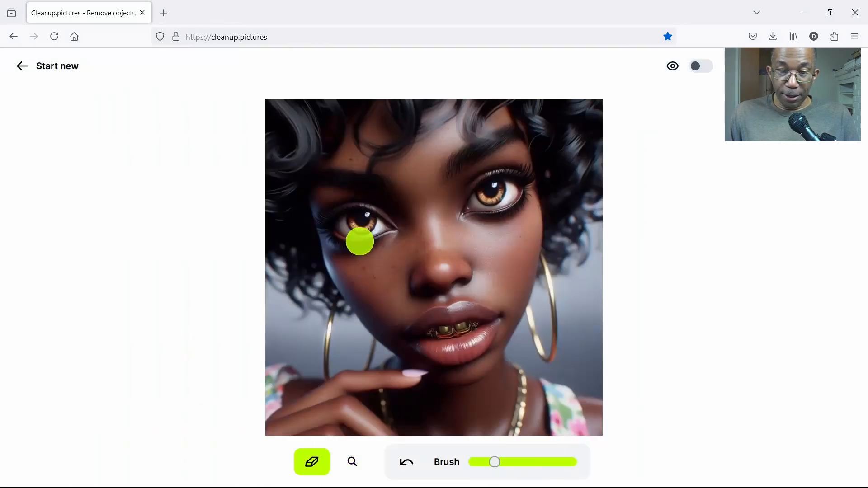
{"action": "key", "text": "space"}
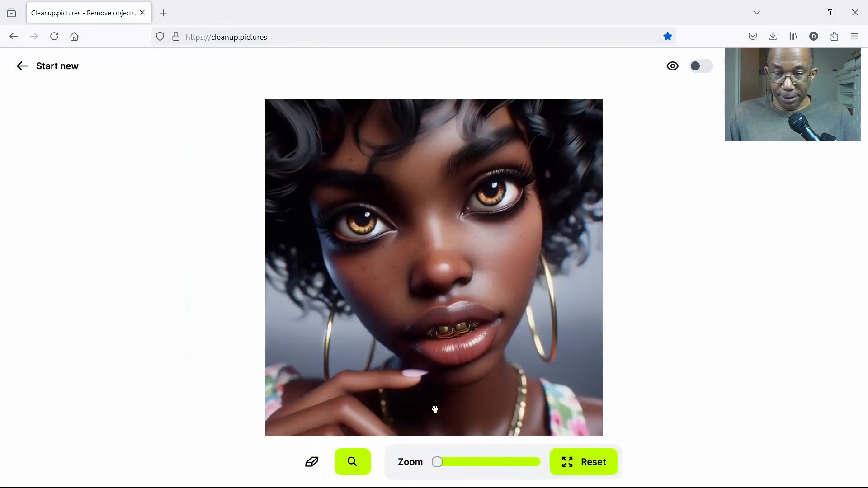
Erase the remaining small spots on the curly-haired woman's forehead and cheeks.
{"action": "left_click_drag", "start_coordinate": [441, 466], "coordinate": [456, 462]}
{"action": "left_click_drag", "start_coordinate": [340, 201], "coordinate": [409, 368]}
{"action": "key", "text": "space"}
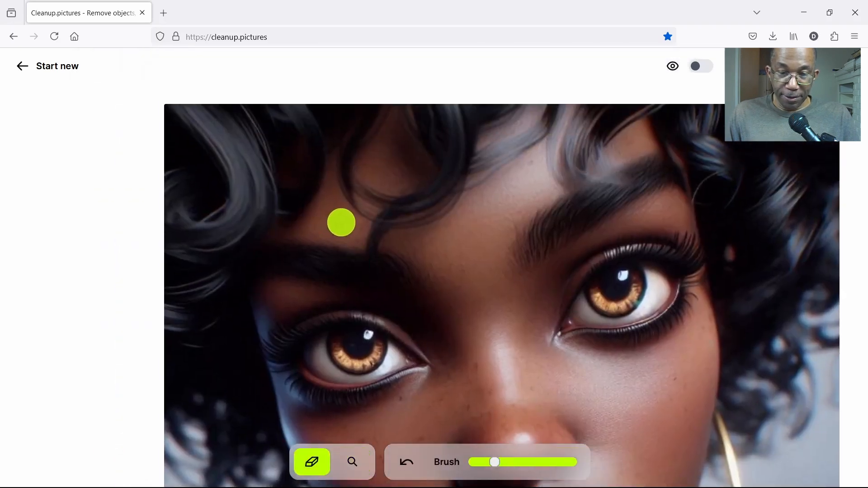
{"action": "left_click", "coordinate": [340, 223]}
{"action": "left_click", "coordinate": [417, 295]}
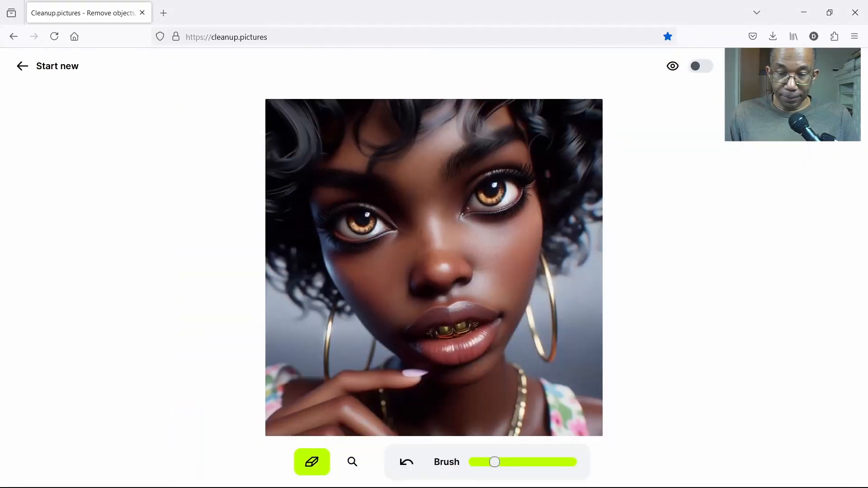
Compare the cleaned curly-haired portrait with its original and download the cleaned image.
{"action": "left_click", "coordinate": [704, 67]}
{"action": "left_click", "coordinate": [706, 67]}
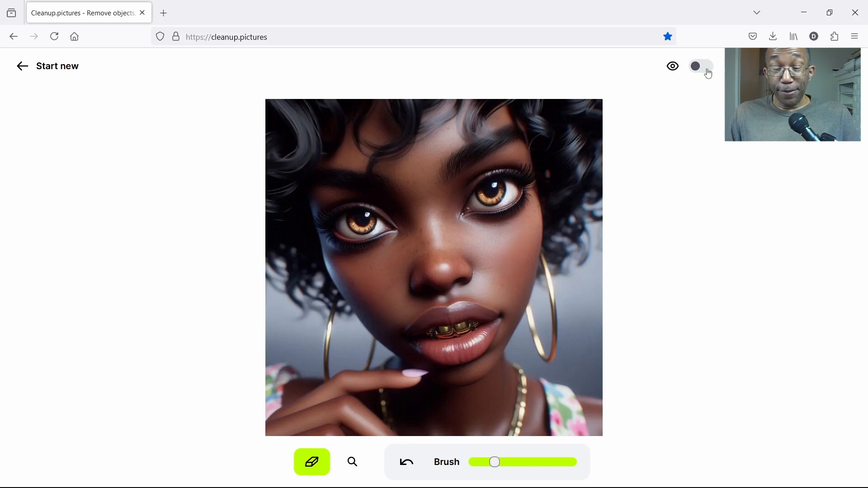
{"action": "left_click", "coordinate": [708, 67]}
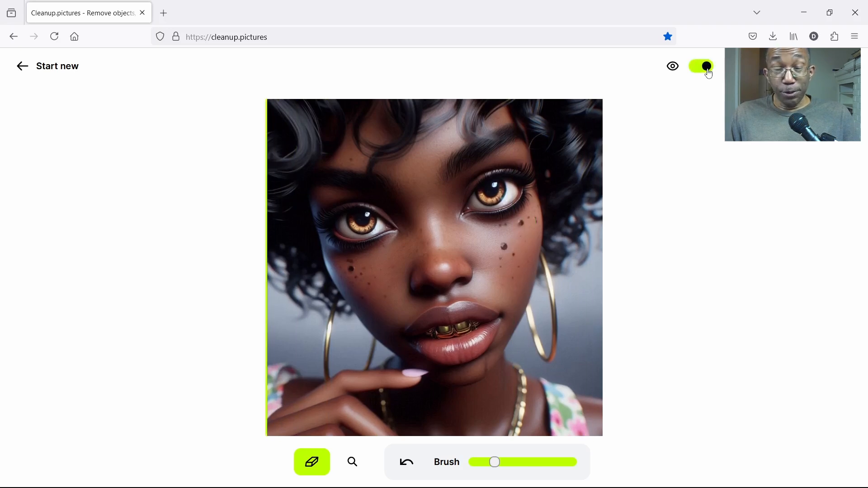
{"action": "left_click", "coordinate": [708, 68]}
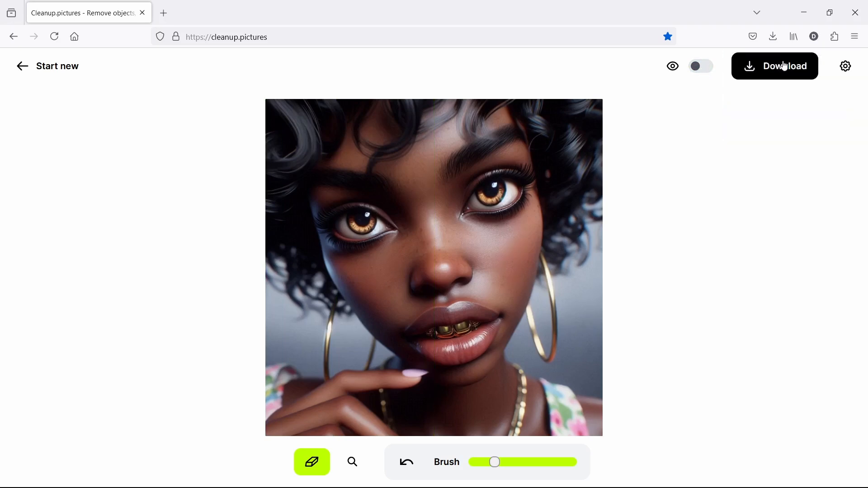
{"action": "left_click", "coordinate": [782, 69]}
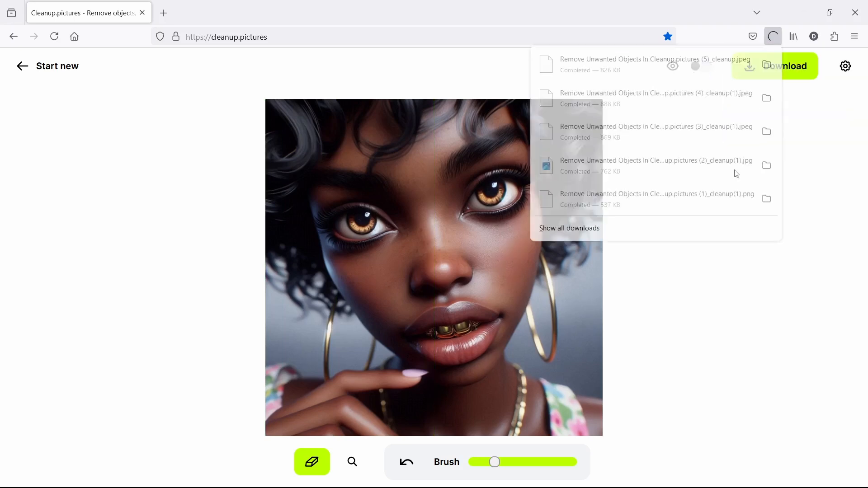
Start a new image, upload "Remove Unwanted Objects In Cleanup.pictures (6).jpeg" and continue with the SD version.
{"action": "left_click", "coordinate": [64, 66]}
{"action": "left_click", "coordinate": [431, 368]}
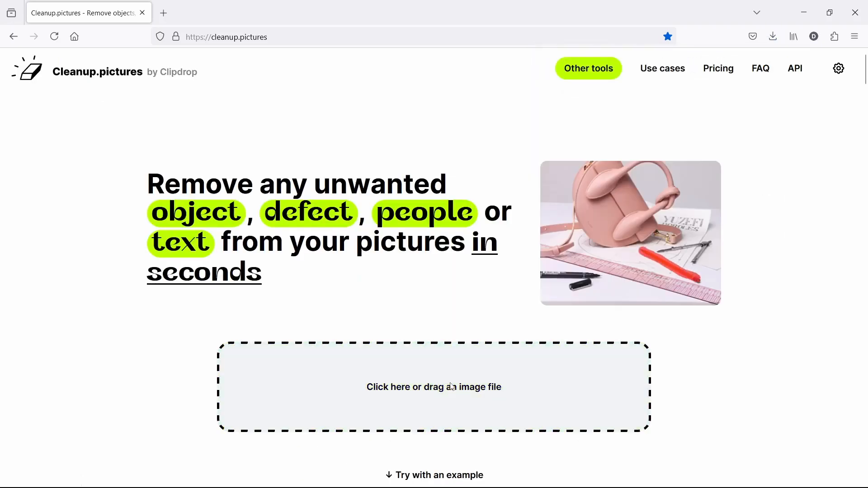
{"action": "left_click", "coordinate": [410, 107]}
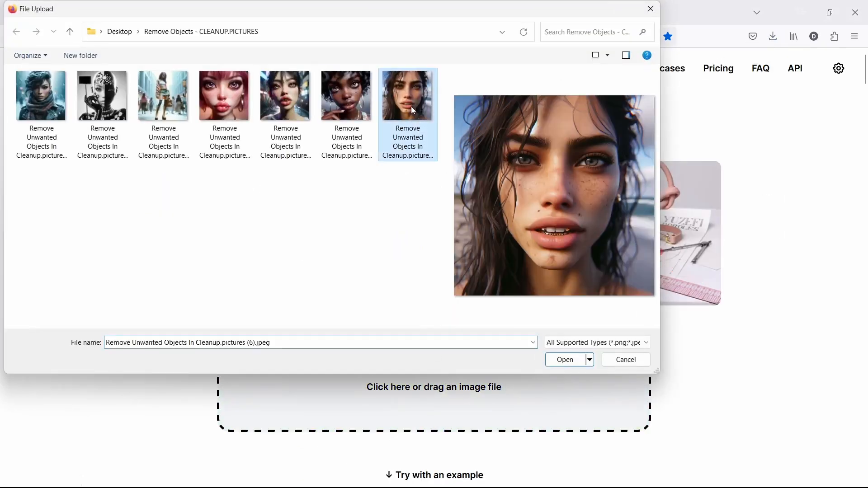
{"action": "left_click", "coordinate": [565, 358]}
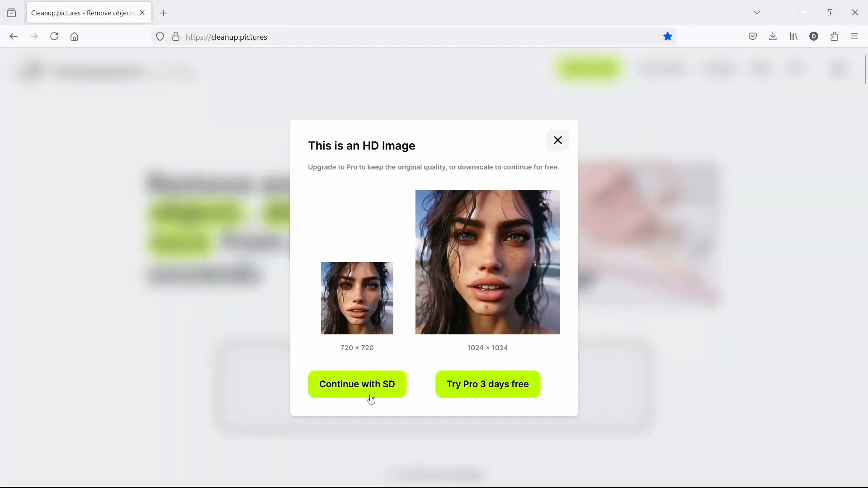
{"action": "left_click", "coordinate": [355, 395]}
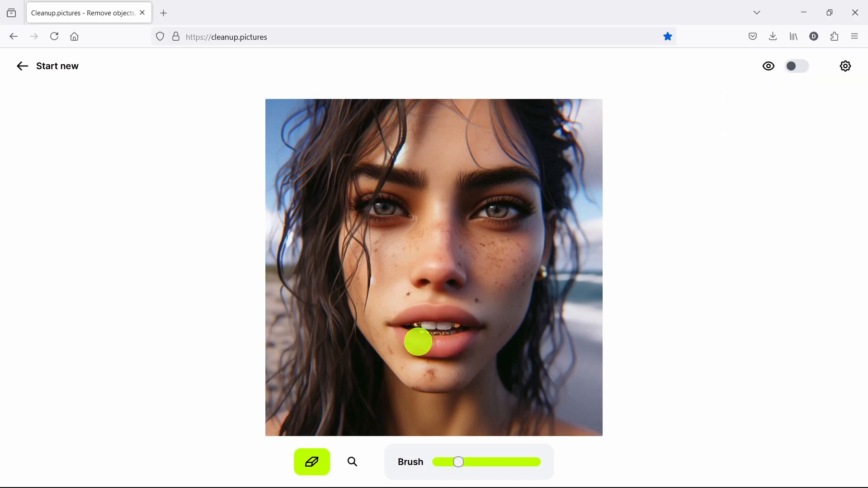
Erase the bright white glare beside the dark hair strands on the woman's forehead and cheek.
{"action": "left_click", "coordinate": [353, 462]}
{"action": "left_click_drag", "start_coordinate": [437, 462], "coordinate": [454, 466]}
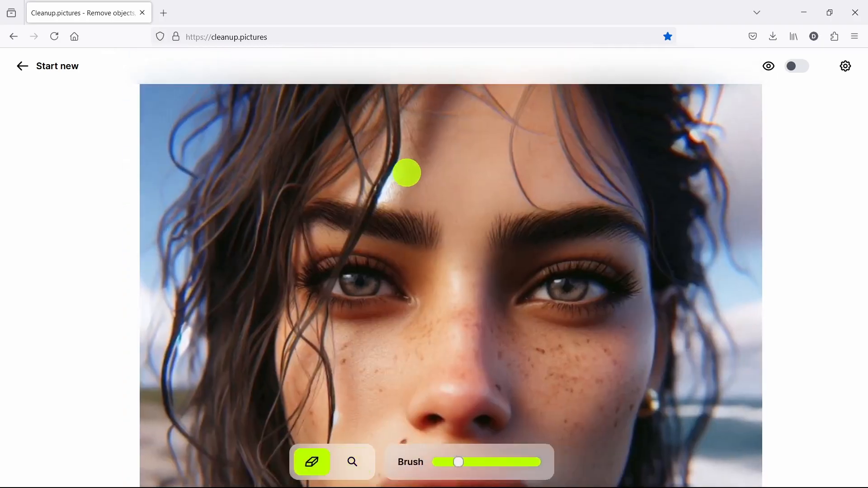
{"action": "left_click_drag", "start_coordinate": [404, 182], "coordinate": [403, 171]}
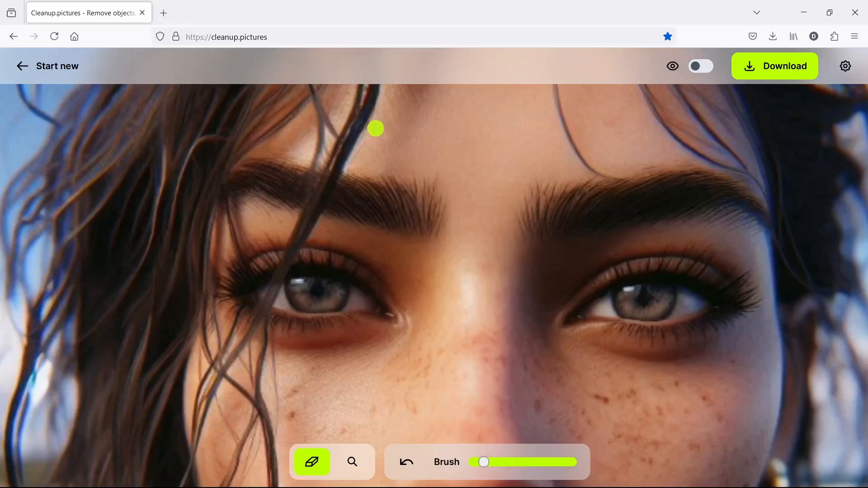
{"action": "left_click_drag", "start_coordinate": [376, 128], "coordinate": [355, 168]}
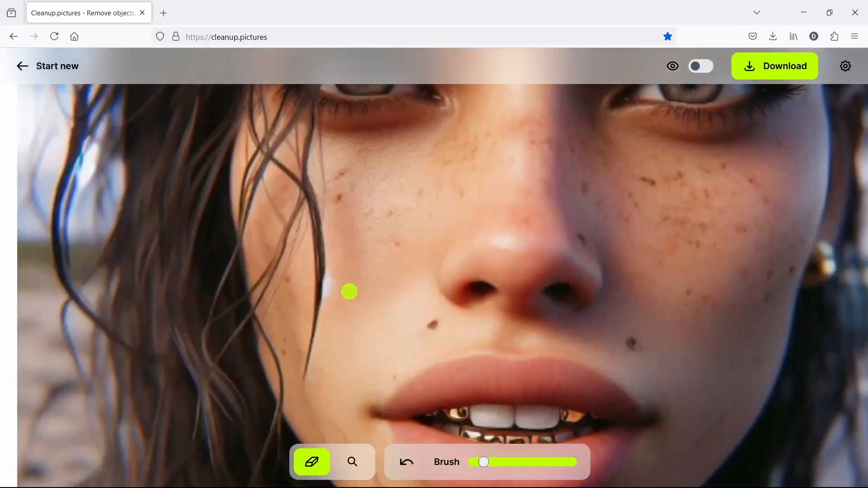
{"action": "left_click_drag", "start_coordinate": [330, 279], "coordinate": [328, 304]}
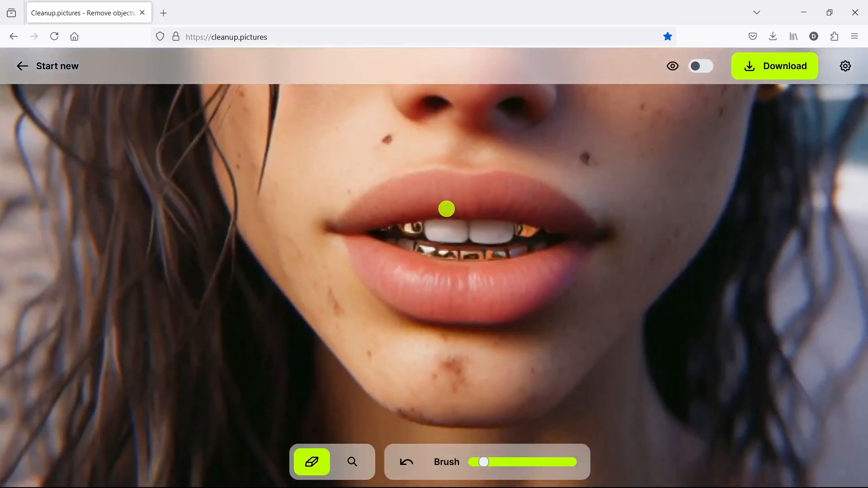
Erase the reddish blemishes and dark spots on the chin, along its lower edge and on the jaw beside the lips.
{"action": "left_click_drag", "start_coordinate": [454, 367], "coordinate": [446, 358]}
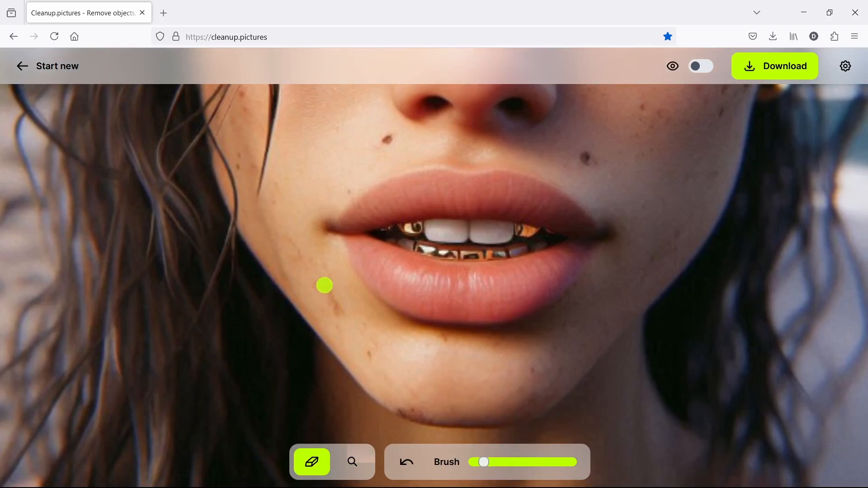
{"action": "mouse_move", "coordinate": [320, 285]}
{"action": "left_mouse_down"}
{"action": "mouse_move", "coordinate": [339, 318]}
{"action": "mouse_move", "coordinate": [329, 289]}
{"action": "left_mouse_up"}
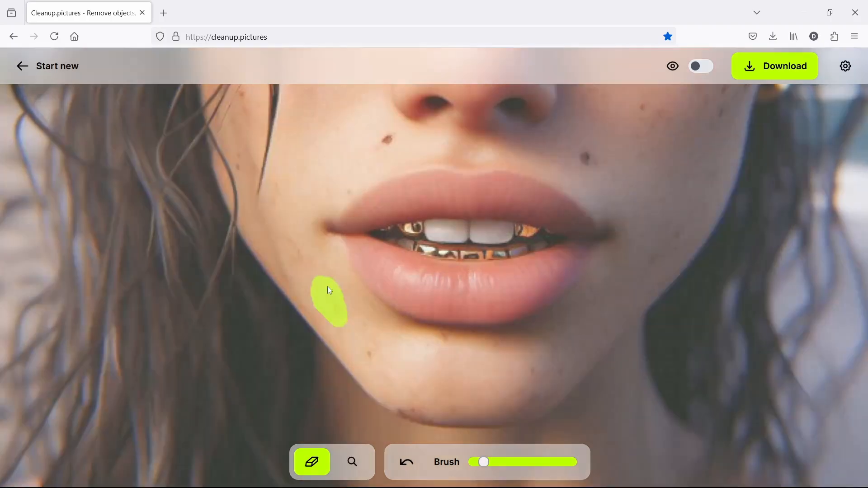
{"action": "left_click_drag", "start_coordinate": [396, 405], "coordinate": [437, 420]}
{"action": "mouse_move", "coordinate": [545, 376]}
{"action": "left_mouse_down"}
{"action": "mouse_move", "coordinate": [423, 339]}
{"action": "mouse_move", "coordinate": [413, 364]}
{"action": "left_mouse_up"}
{"action": "left_click_drag", "start_coordinate": [555, 197], "coordinate": [533, 225]}
Erase the two dark moles above the upper lip and the marks on the lower face.
{"action": "left_click", "coordinate": [352, 461]}
{"action": "left_click_drag", "start_coordinate": [423, 130], "coordinate": [509, 300]}
{"action": "left_click", "coordinate": [312, 462]}
{"action": "left_click_drag", "start_coordinate": [355, 271], "coordinate": [349, 277]}
{"action": "left_click_drag", "start_coordinate": [556, 289], "coordinate": [548, 296]}
{"action": "left_click_drag", "start_coordinate": [256, 373], "coordinate": [266, 392]}
{"action": "left_click_drag", "start_coordinate": [241, 316], "coordinate": [236, 341]}
Erase the dark spots on the outer cheek near the gold earring and the one on the side of the nose.
{"action": "left_click", "coordinate": [353, 461]}
{"action": "left_click_drag", "start_coordinate": [258, 137], "coordinate": [251, 199]}
{"action": "left_click", "coordinate": [312, 461]}
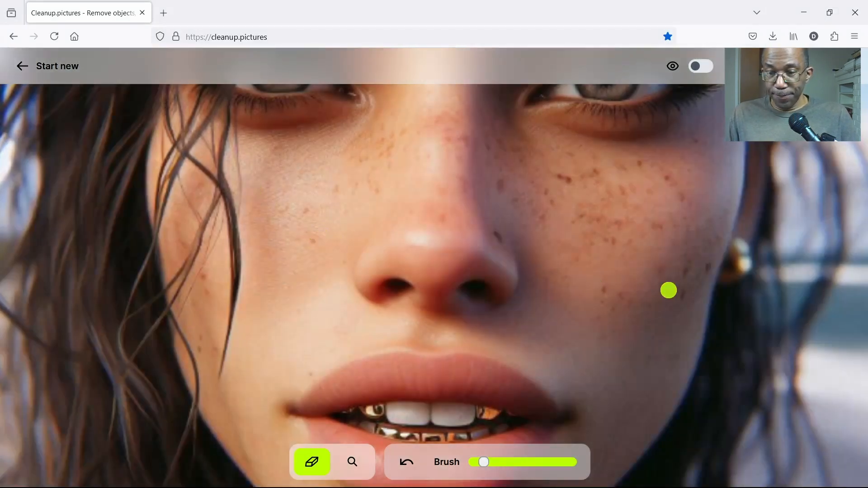
{"action": "left_click_drag", "start_coordinate": [683, 295], "coordinate": [710, 265]}
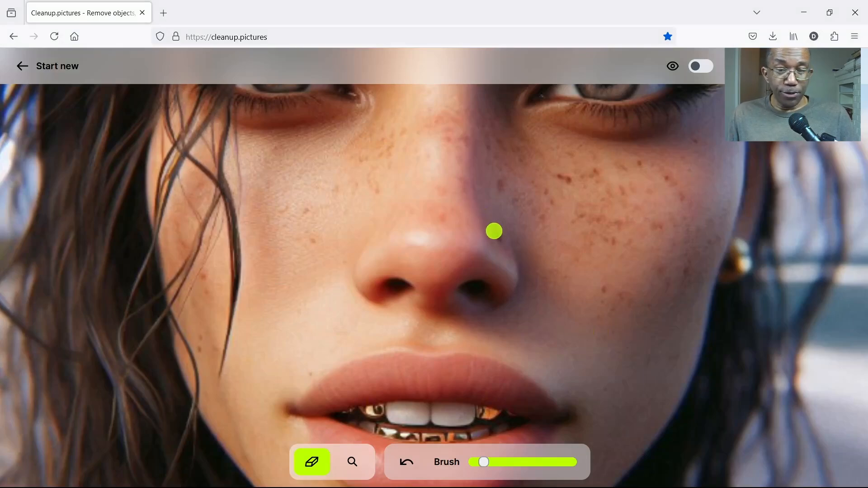
{"action": "left_click_drag", "start_coordinate": [500, 226], "coordinate": [502, 243]}
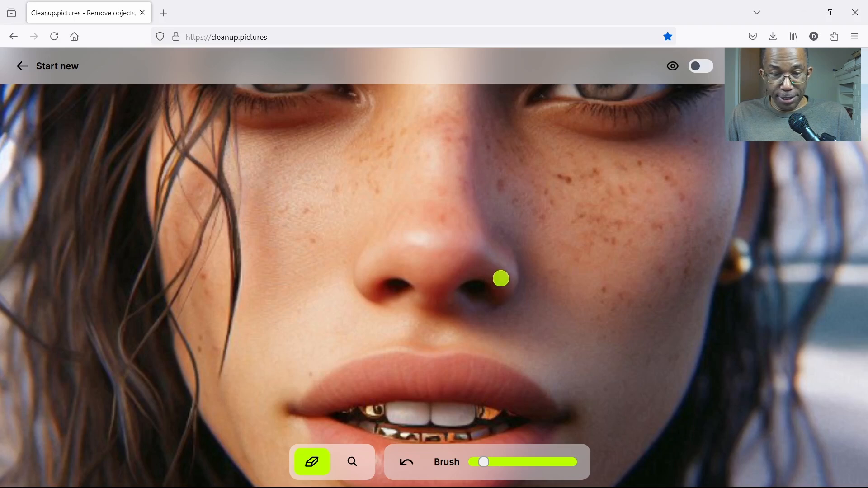
Erase the dark freckles below the eye on the earring side and the spot beside the hair strands on the opposite cheek.
{"action": "key", "text": "space"}
{"action": "left_click_drag", "start_coordinate": [435, 188], "coordinate": [442, 304]}
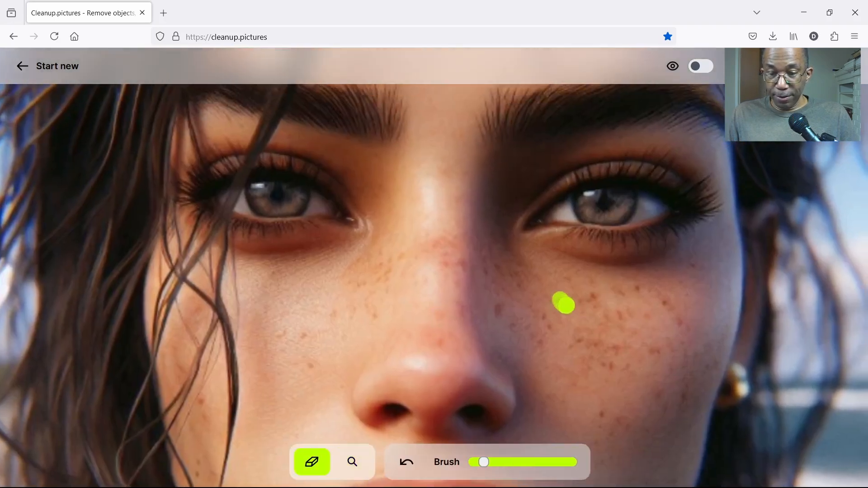
{"action": "key", "text": "space"}
{"action": "left_click_drag", "start_coordinate": [280, 378], "coordinate": [253, 201]}
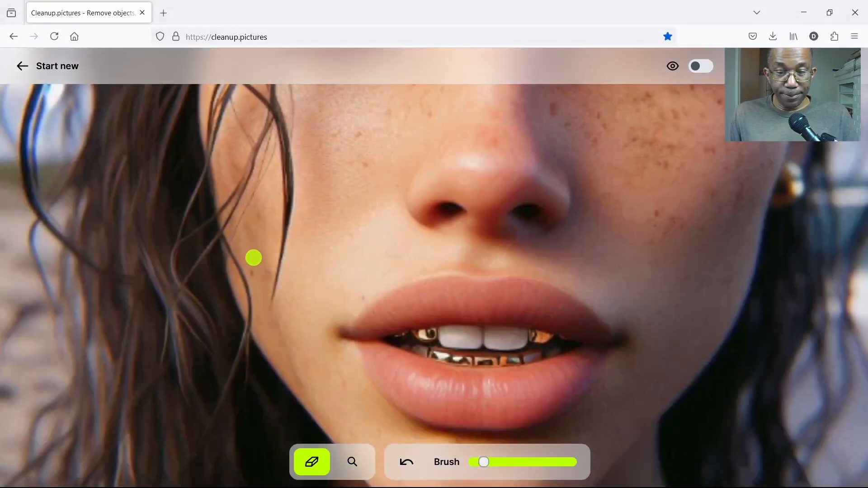
{"action": "left_click_drag", "start_coordinate": [253, 257], "coordinate": [254, 271]}
{"action": "key", "text": "space"}
{"action": "mouse_move", "coordinate": [389, 118]}
{"action": "left_mouse_down"}
{"action": "mouse_move", "coordinate": [399, 294]}
{"action": "mouse_move", "coordinate": [407, 136]}
{"action": "left_mouse_up"}
{"action": "key", "text": "space"}
{"action": "left_click", "coordinate": [561, 453]}
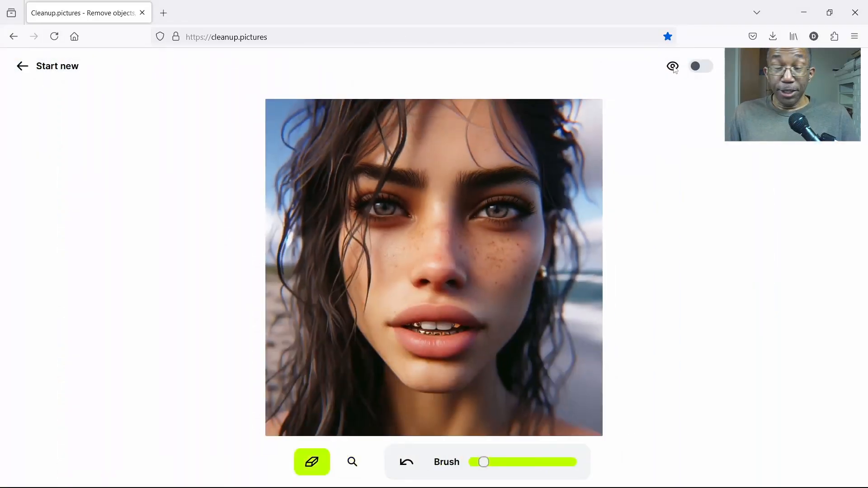
Compare the cleaned portrait of the woman on the beach with its original.
{"action": "left_click", "coordinate": [673, 66]}
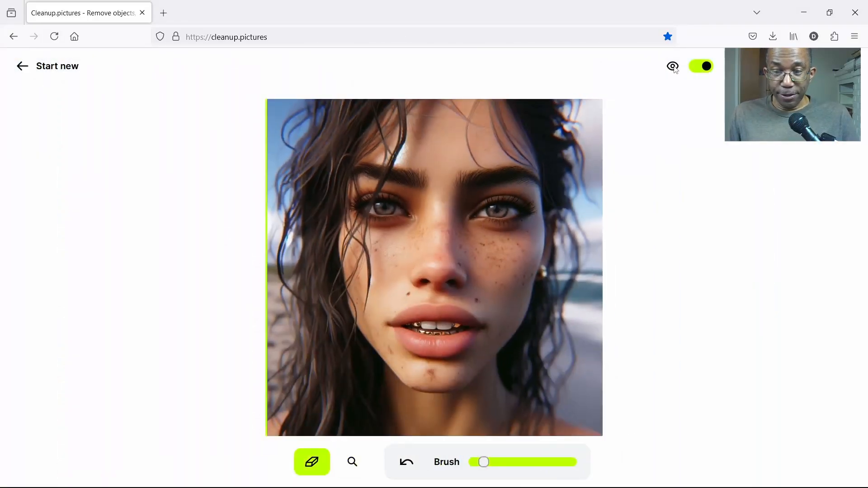
{"action": "left_click", "coordinate": [675, 68]}
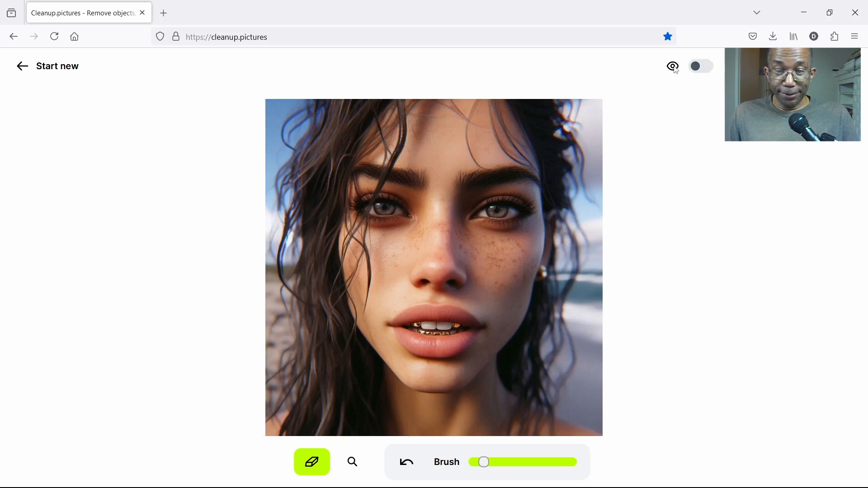
{"action": "left_click", "coordinate": [676, 69]}
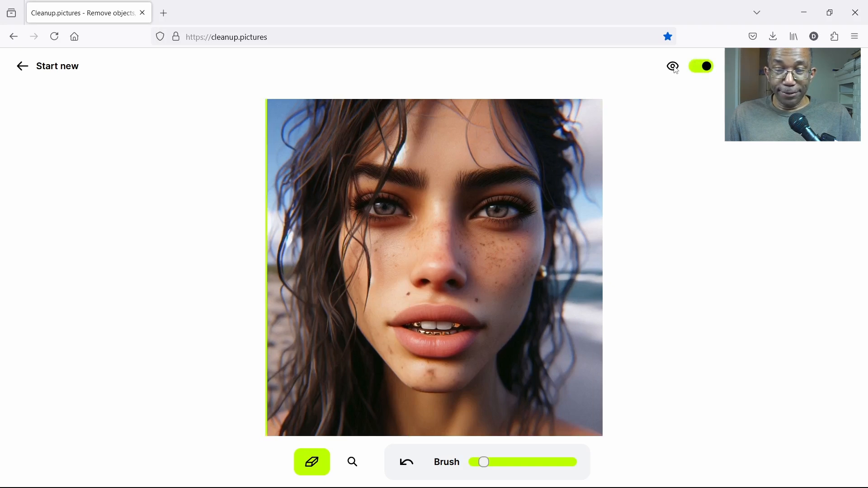
{"action": "left_click", "coordinate": [675, 69]}
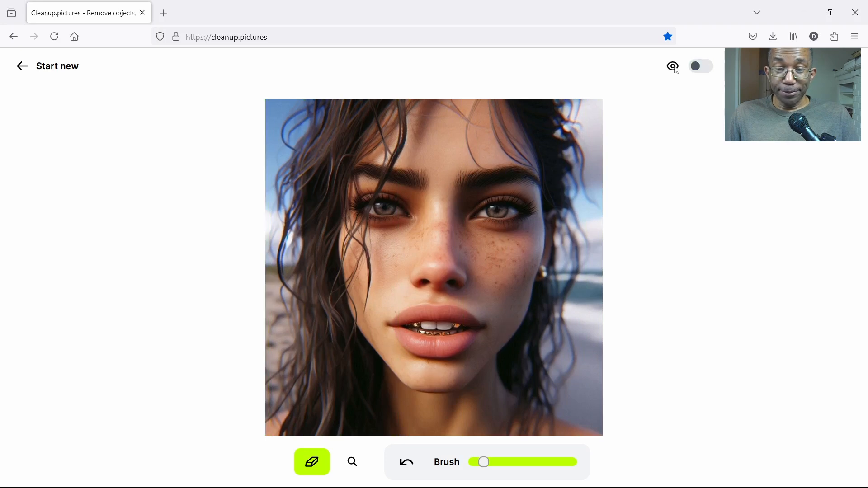
{"action": "left_click", "coordinate": [675, 68]}
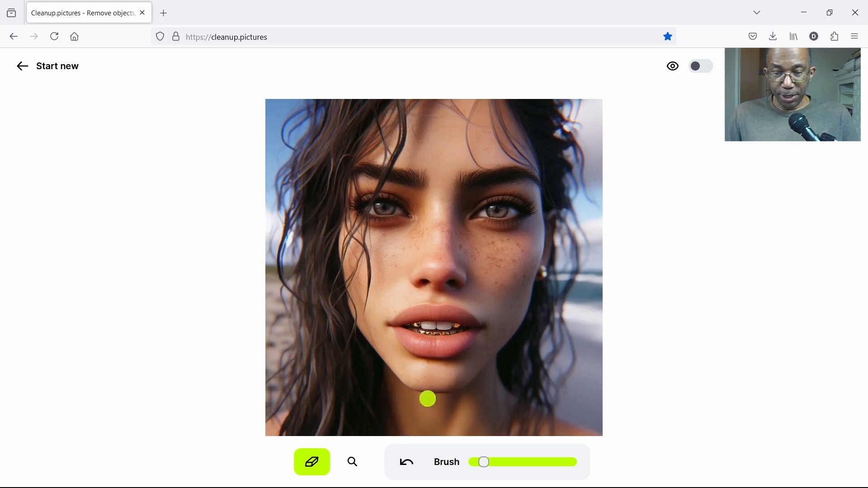
Erase the bright white glare in the outer hair strands opposite the earring.
{"action": "key", "text": "space"}
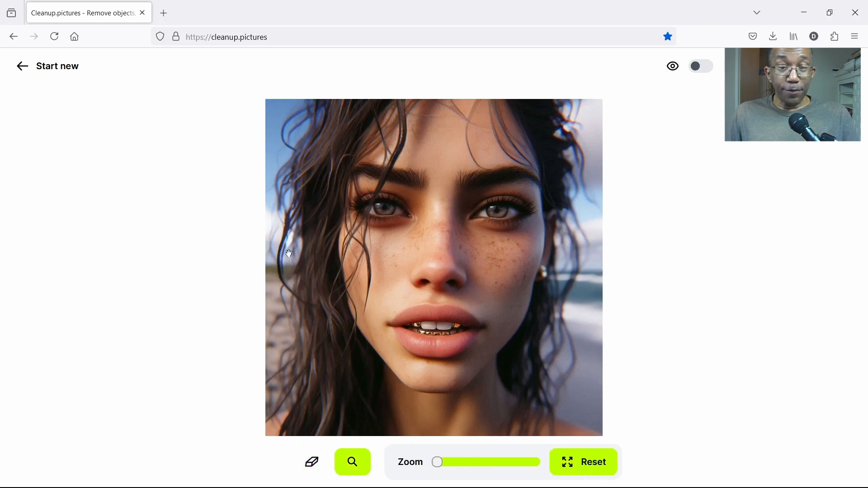
{"action": "left_click_drag", "start_coordinate": [283, 255], "coordinate": [296, 250]}
{"action": "left_click_drag", "start_coordinate": [446, 463], "coordinate": [464, 463]}
{"action": "left_click_drag", "start_coordinate": [216, 204], "coordinate": [367, 262]}
{"action": "key", "text": "space"}
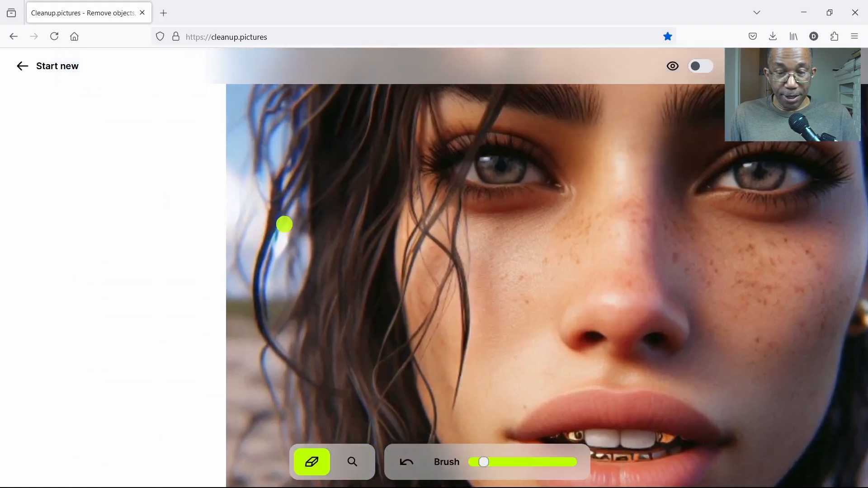
{"action": "key", "text": "space"}
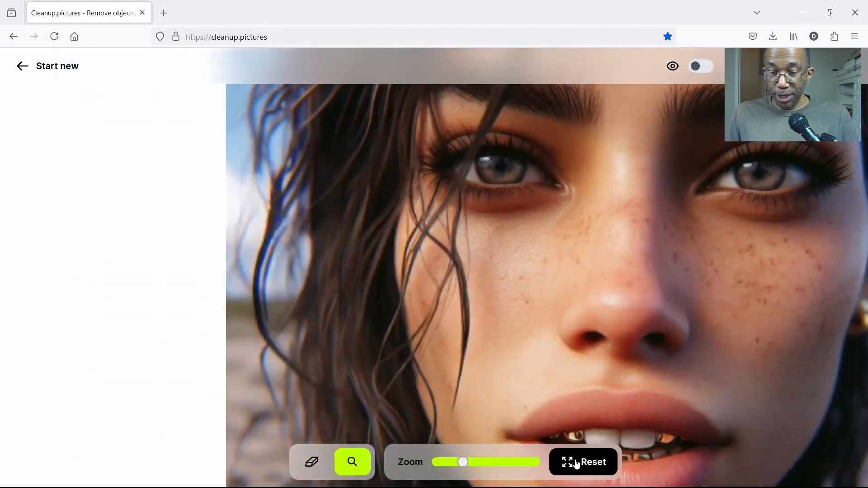
{"action": "key", "text": "Escape"}
{"action": "key", "text": "space"}
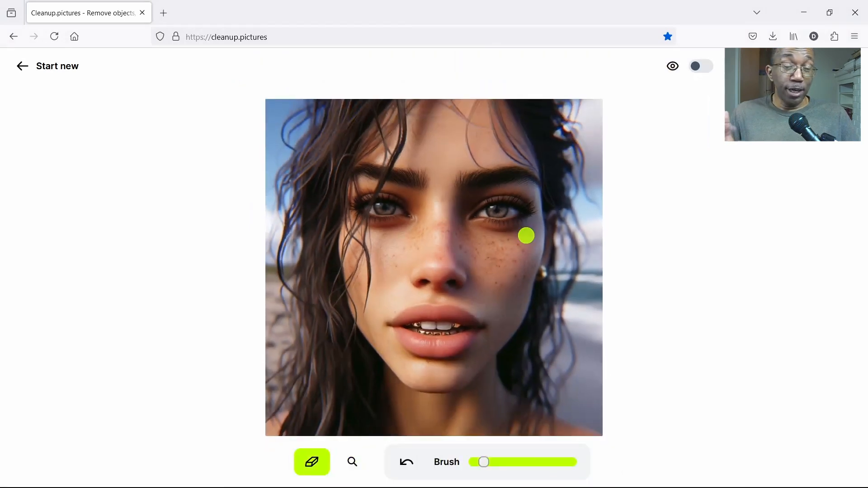